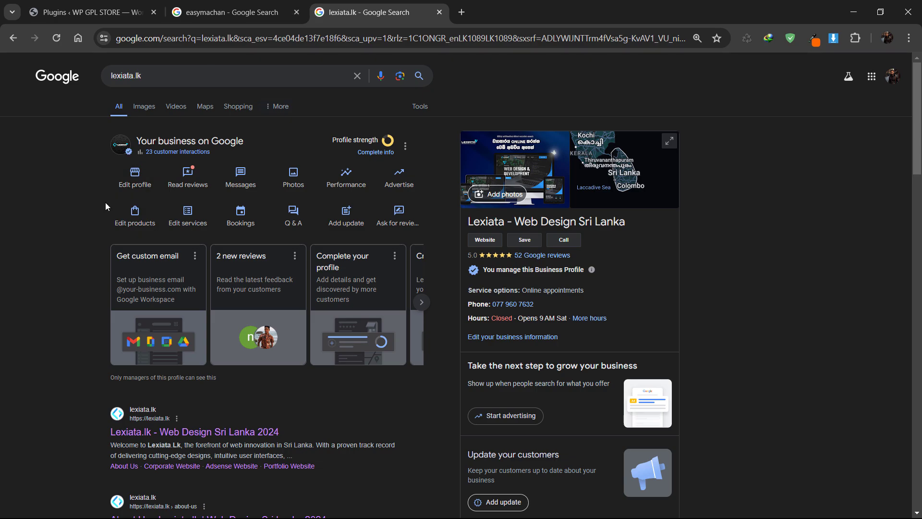
Look over the Google search results and business profile shown for lexiata.lk.
scroll(105, 206, down, 5)
scroll(105, 213, up, 6)
scroll(208, 319, down, 5)
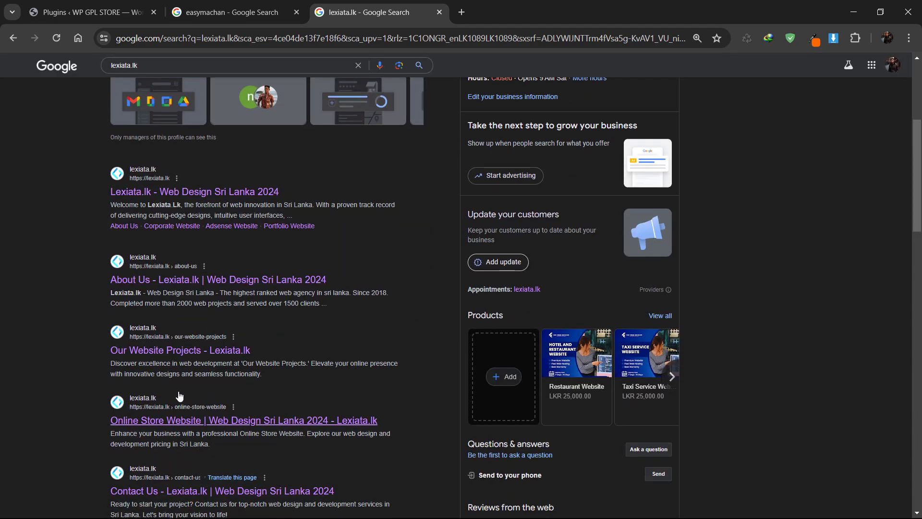
scroll(228, 224, up, 3)
scroll(226, 221, up, 2)
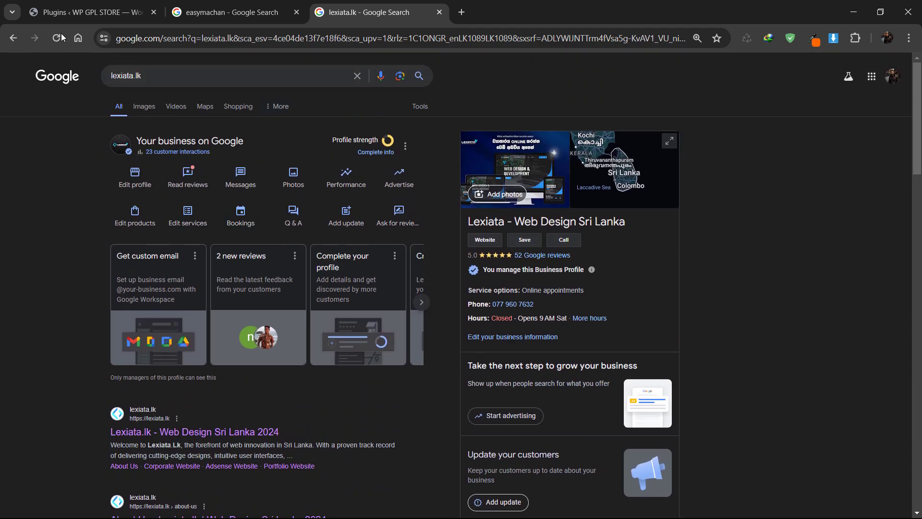
Return to the WordPress Plugins page and close the easymachan and lexiata.lk search tabs.
click(230, 12)
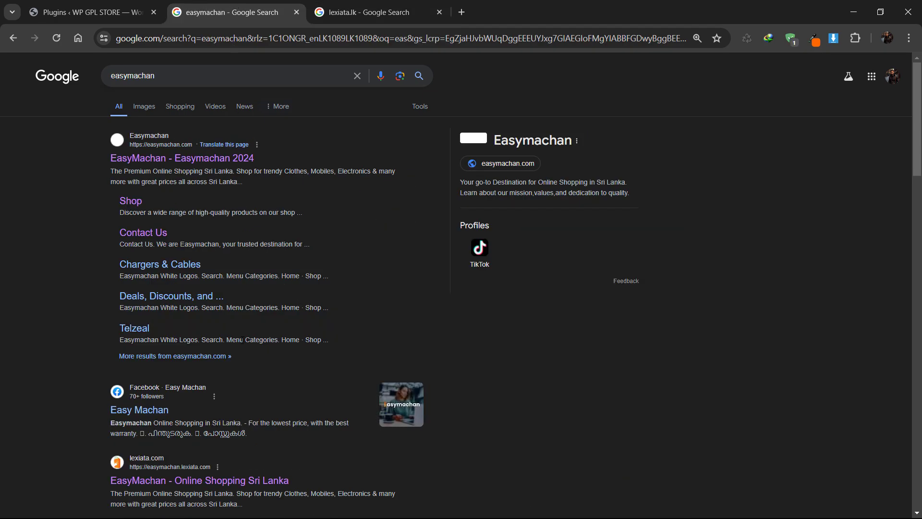
click(91, 12)
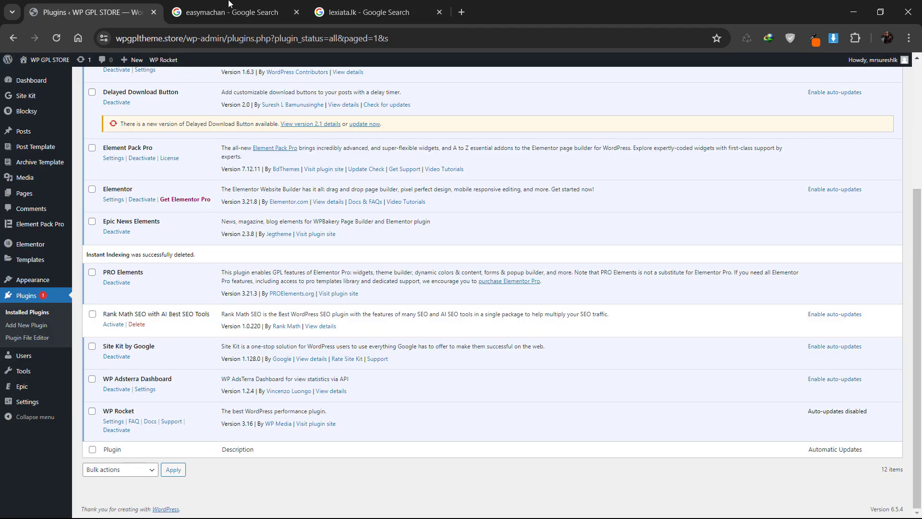
click(296, 12)
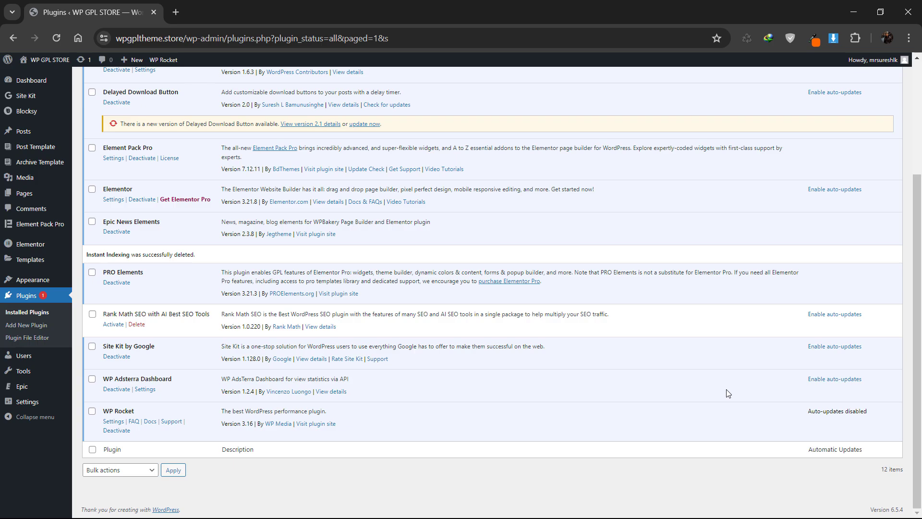
Activate the Rank Math SEO with AI Best SEO Tools plugin.
drag(106, 314, 139, 289)
click(142, 293)
drag(102, 350, 148, 349)
click(122, 334)
click(115, 328)
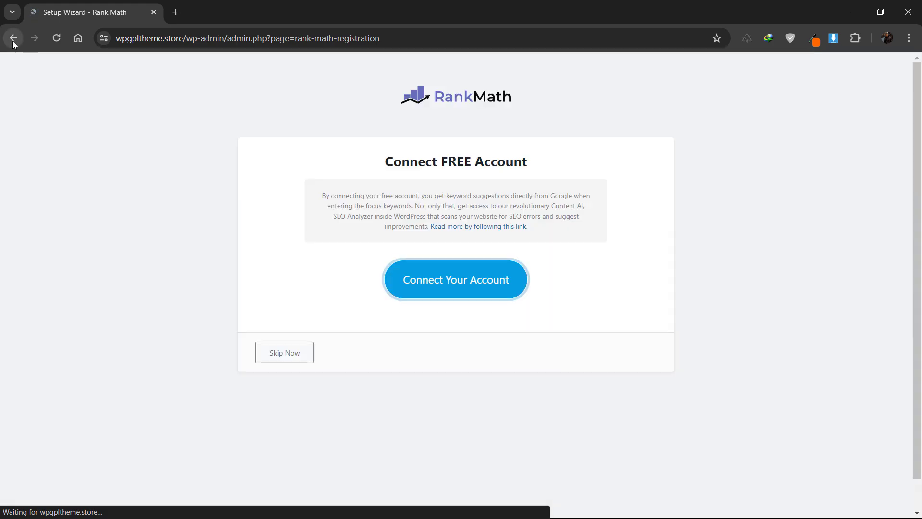
Skip connecting a Rank Math account and leave the setup wizard for the Rank Math dashboard.
click(297, 355)
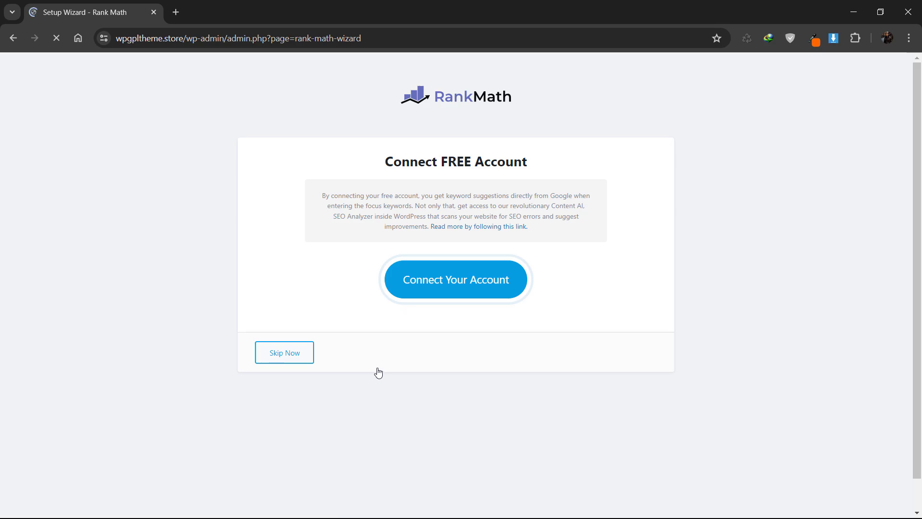
scroll(423, 425, down, 1)
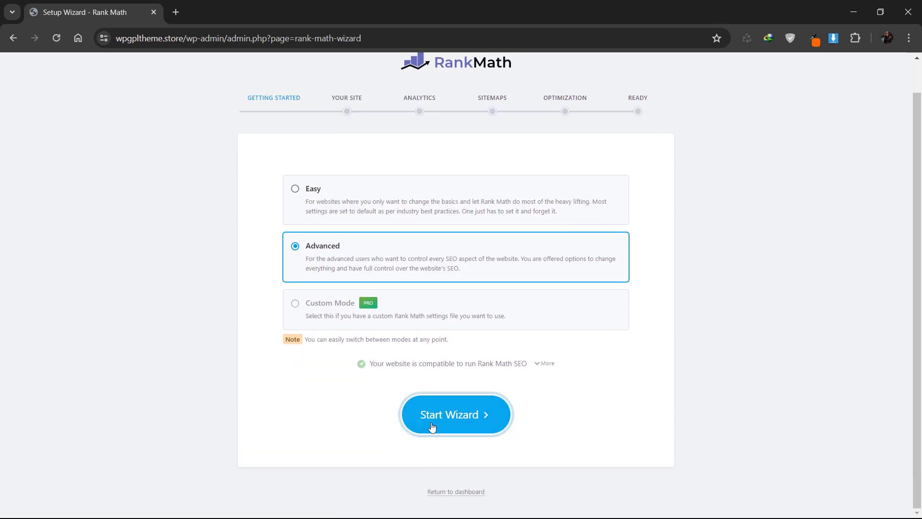
click(462, 492)
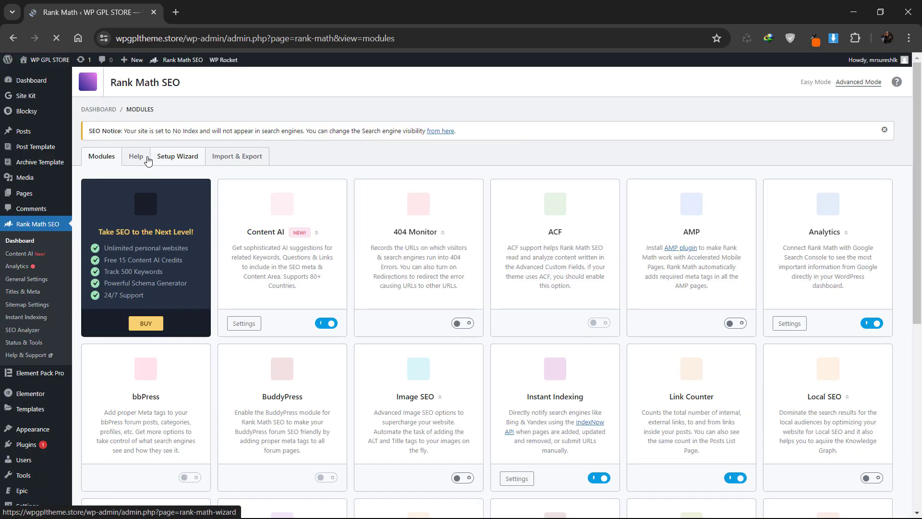
Start Site Kit's Google sign-in with connecting Google Analytics and sharing anonymous usage data both enabled.
click(27, 96)
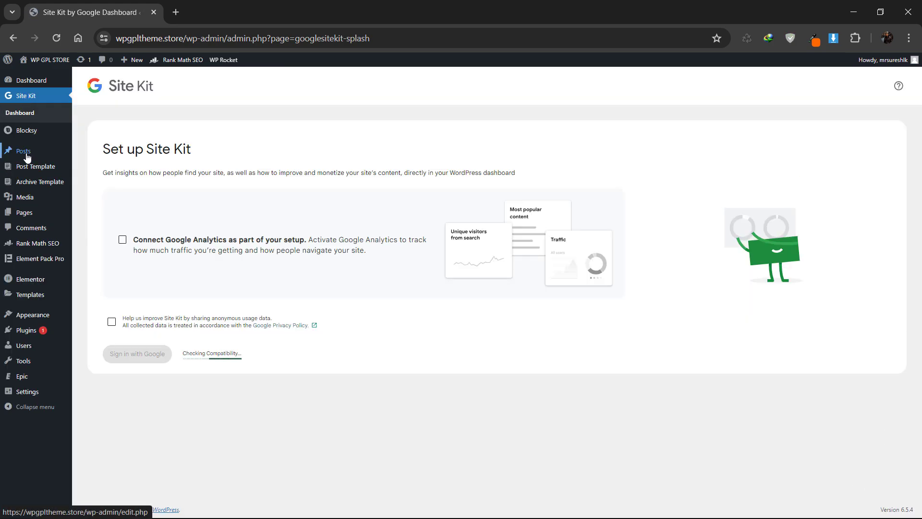
click(123, 239)
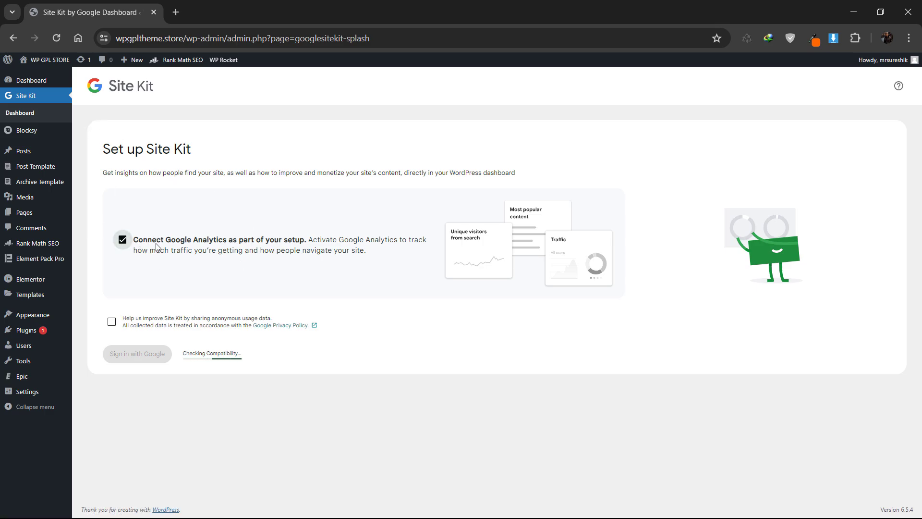
click(124, 315)
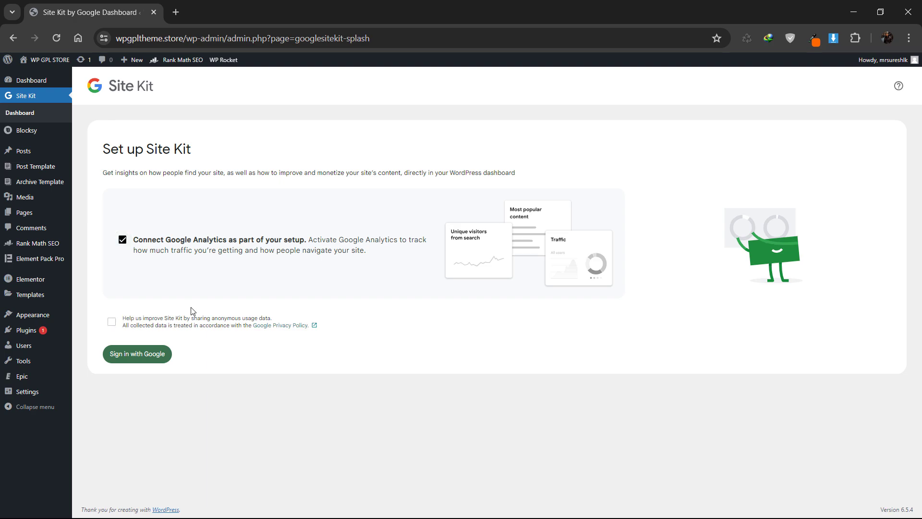
drag(376, 259, 128, 237)
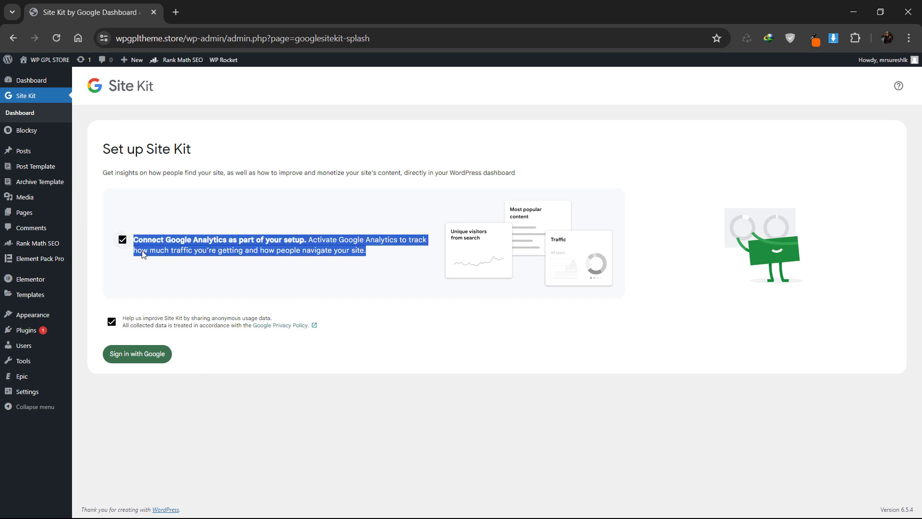
click(122, 317)
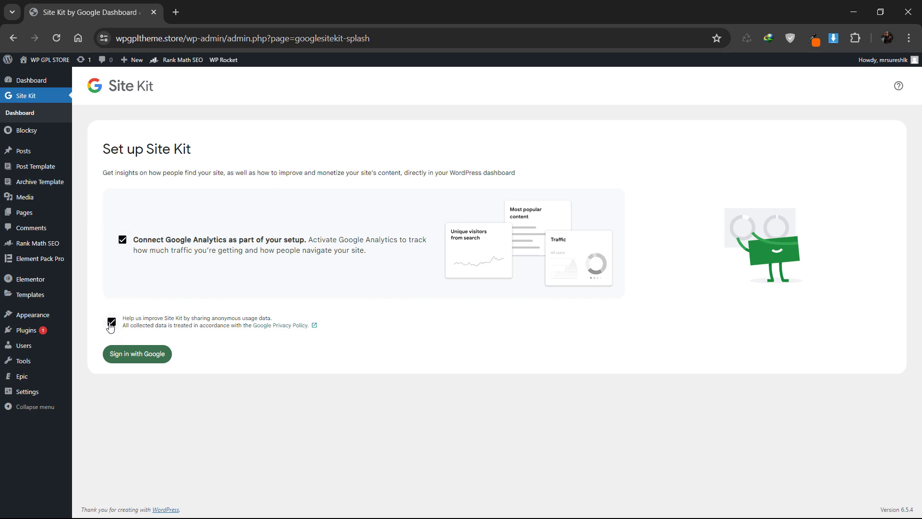
click(128, 354)
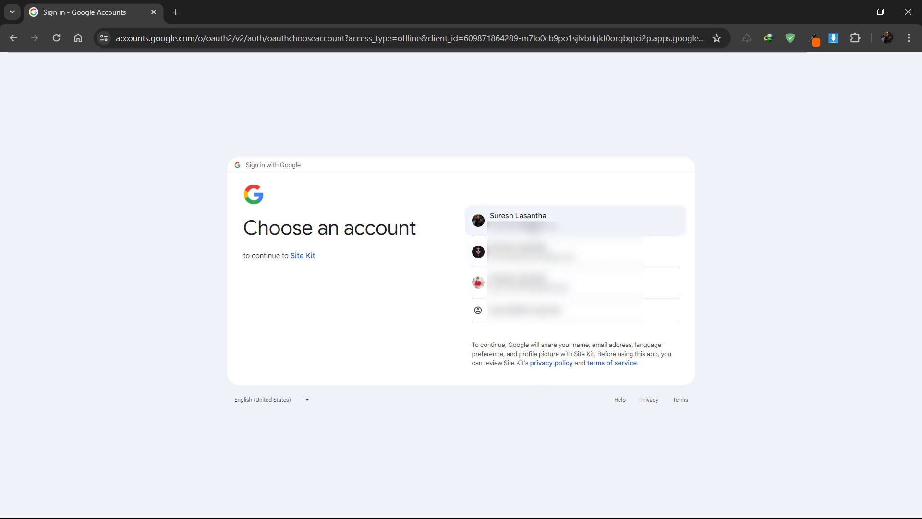
Sign in to Site Kit with the site owner's Google account and grant the additional access it requests.
click(533, 224)
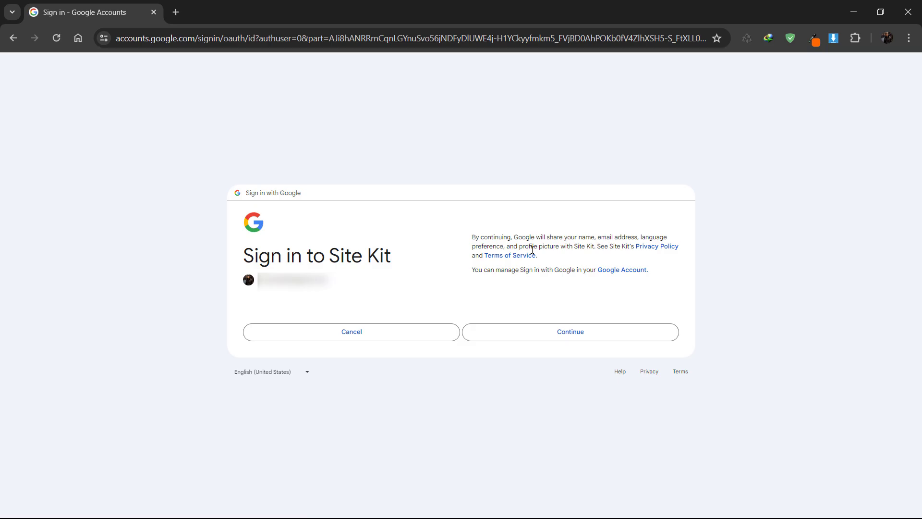
click(554, 335)
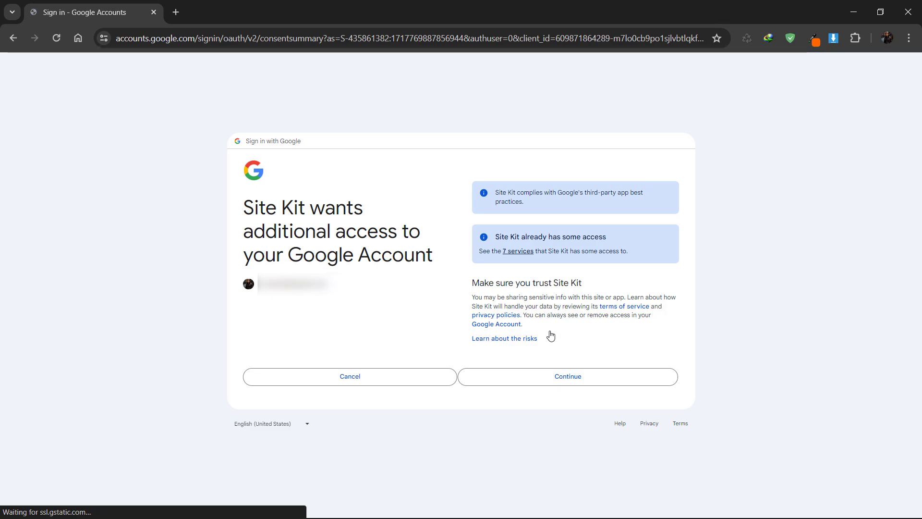
click(555, 375)
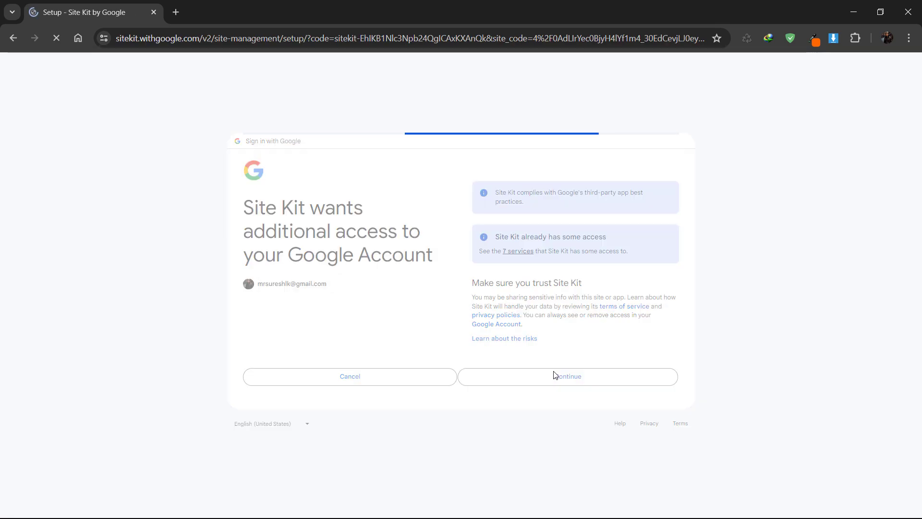
Complete the Site Kit setup stages, allowing dashboard metrics and adding WP GPL STORE to Search Console, and continue to Analytics.
click(212, 244)
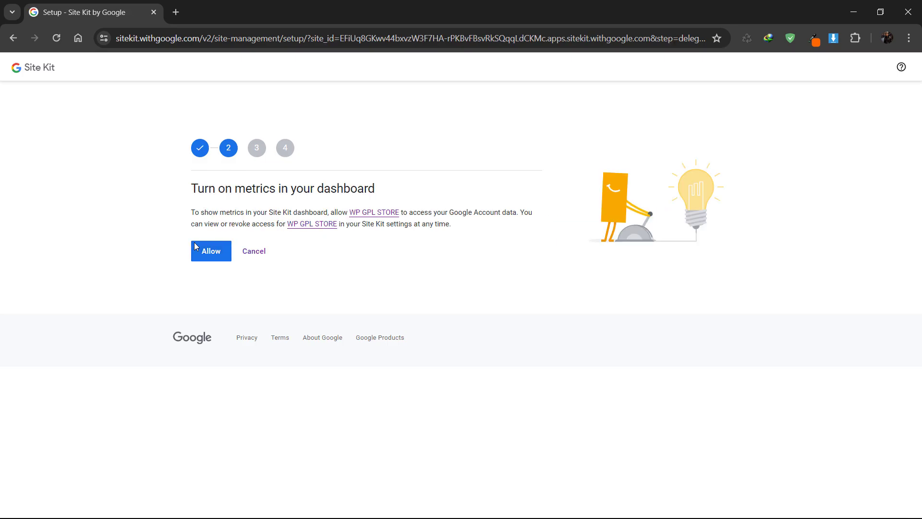
click(215, 255)
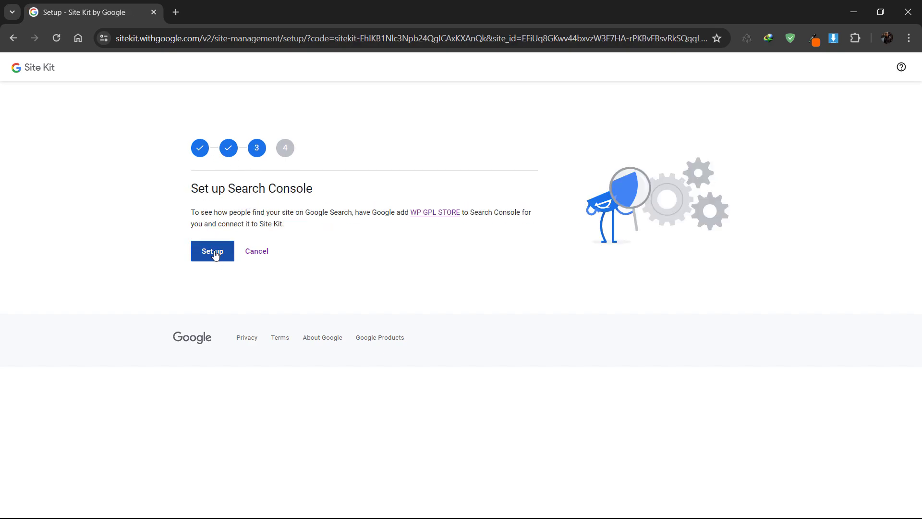
click(215, 255)
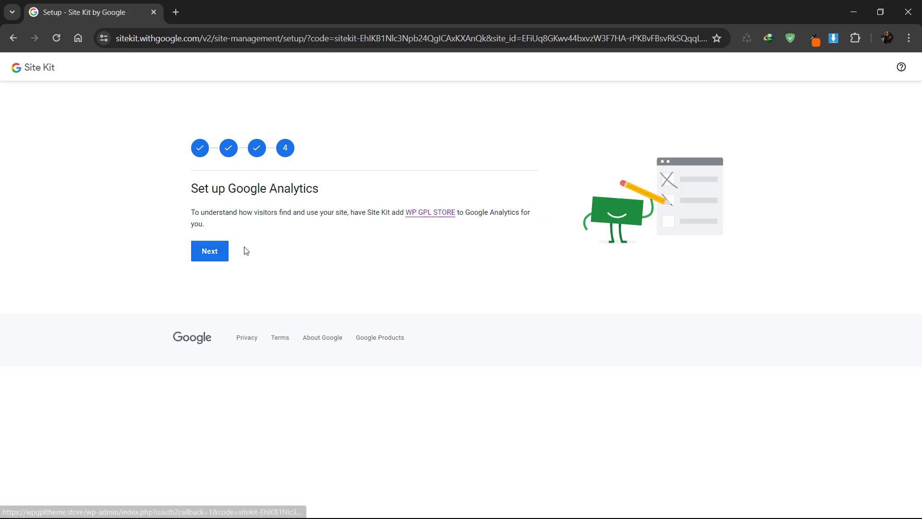
click(206, 259)
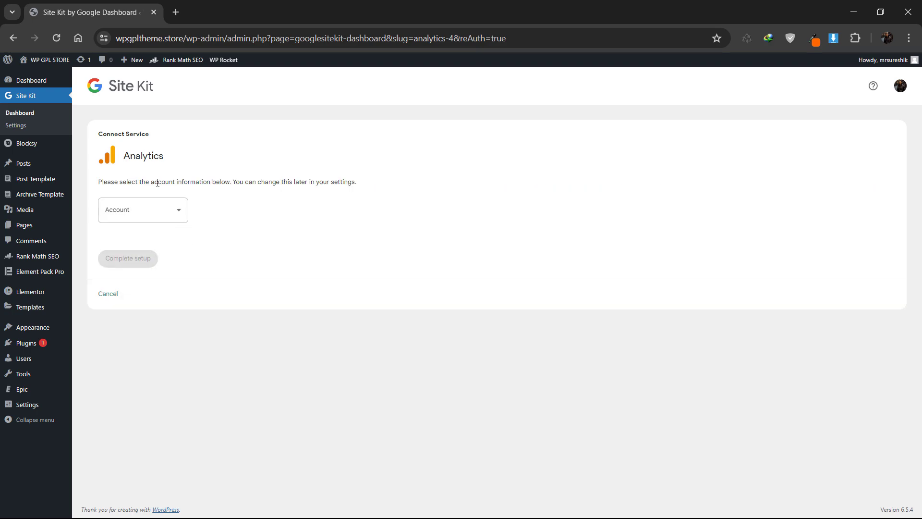
Choose to set up a new account for the Site Kit Analytics connection.
click(181, 215)
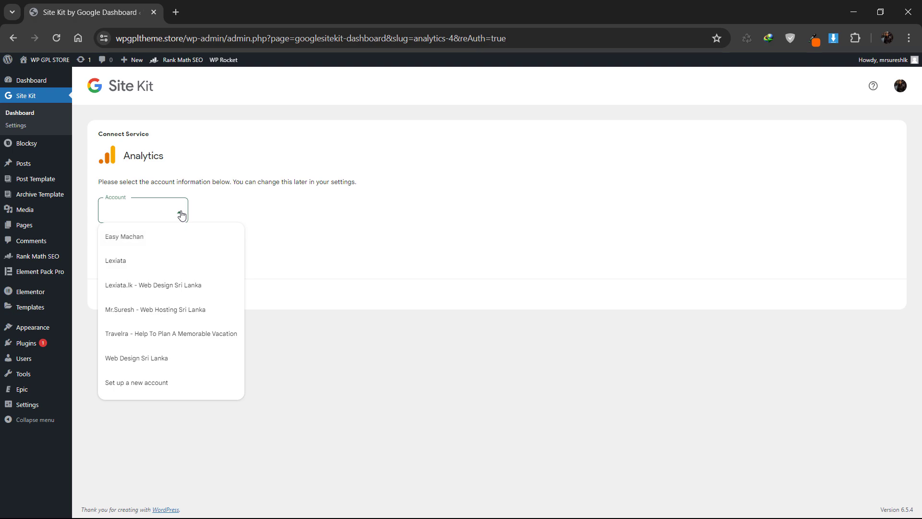
click(181, 215)
click(181, 215)
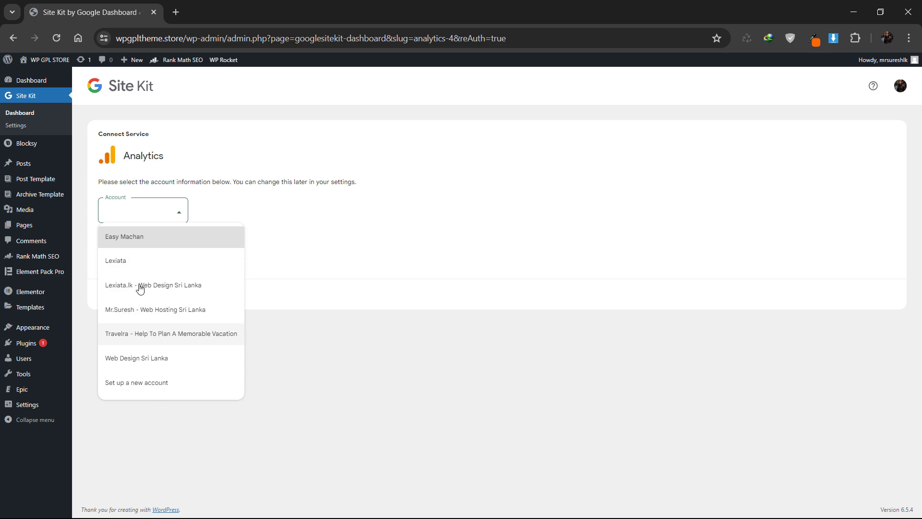
click(138, 385)
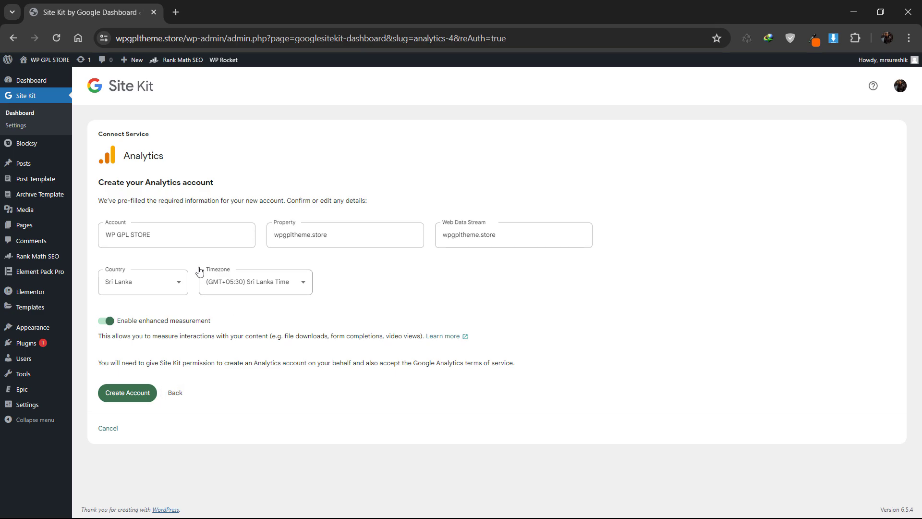
Create the Analytics account WP GPL STORE, keeping wpgpltheme.store as both the property and the web data stream.
click(171, 237)
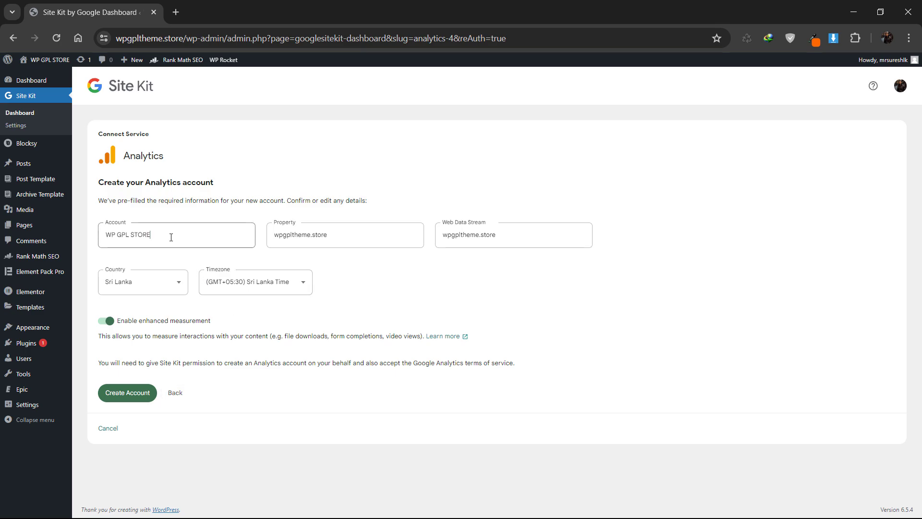
click(339, 236)
click(510, 235)
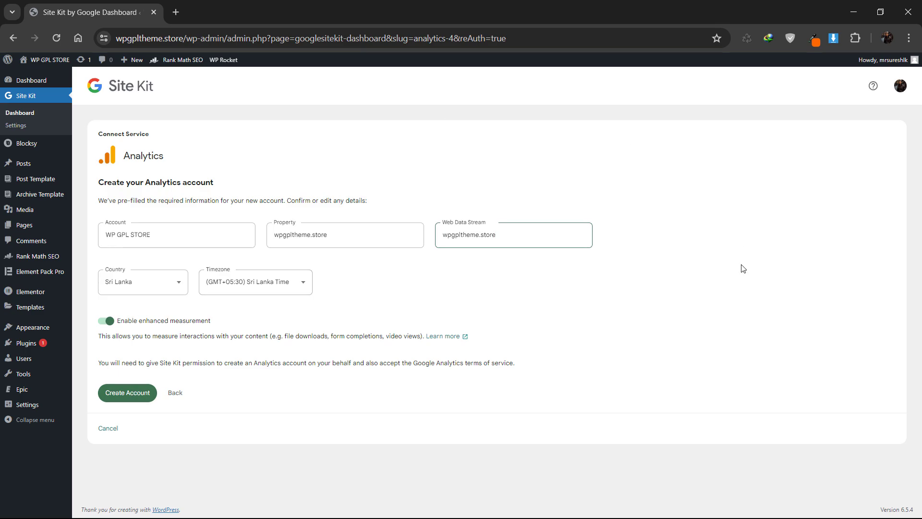
click(116, 393)
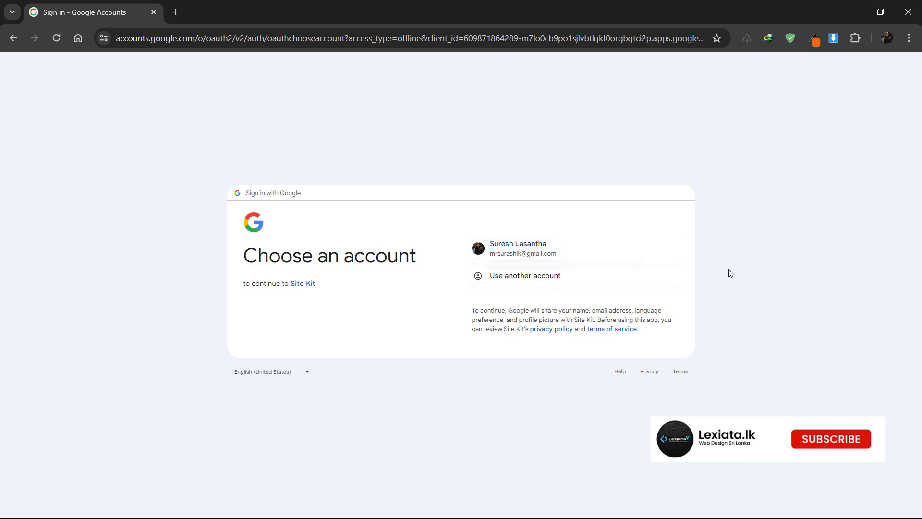
Authorize Site Kit with the same Google account to create the Analytics account.
click(605, 246)
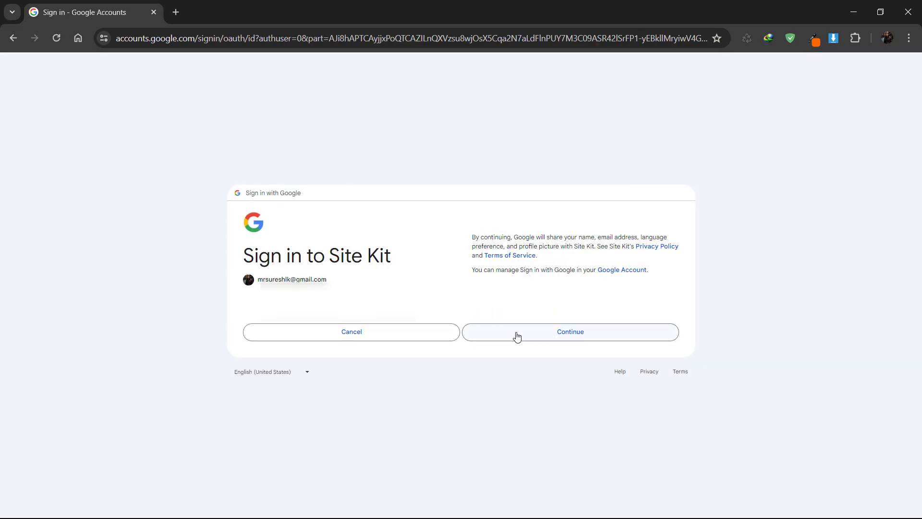
click(599, 333)
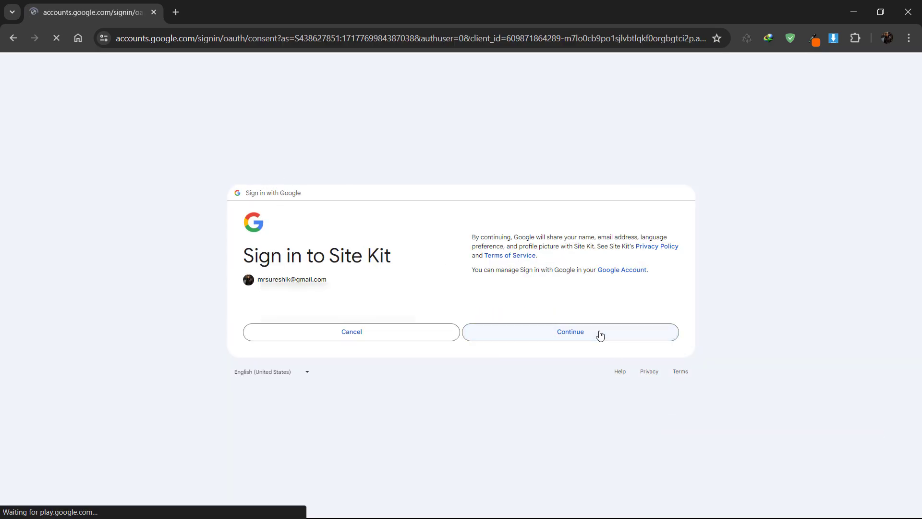
click(602, 378)
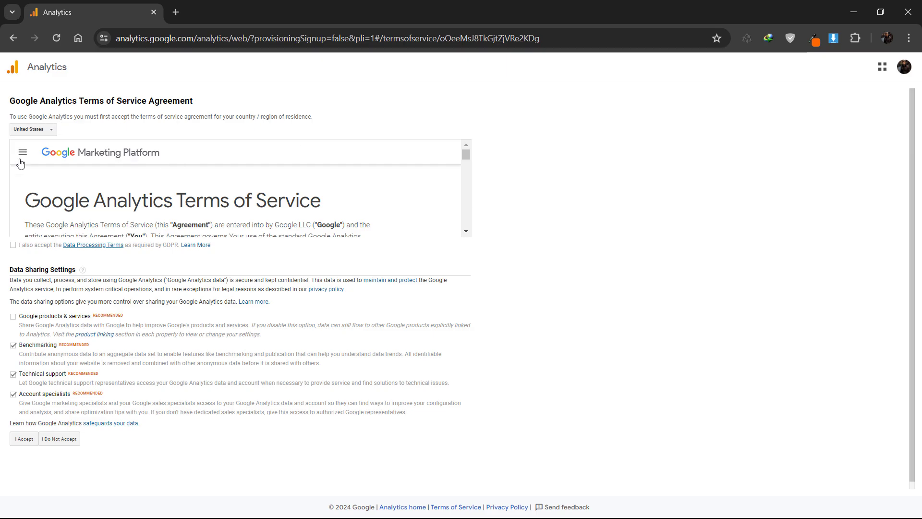
Accept the Google Analytics terms, the Data Processing Terms and the Measurement Controller-Controller terms, with sharing for Google products & services enabled.
scroll(20, 163, down, 5)
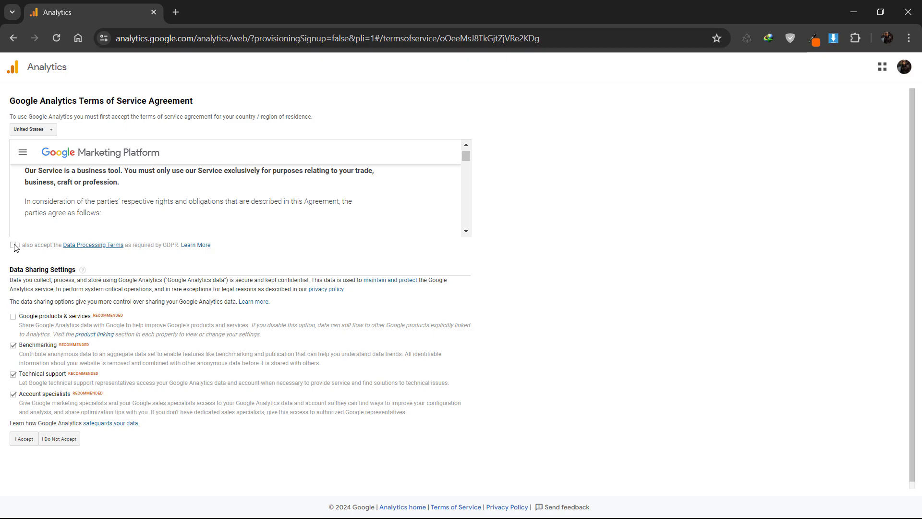
click(13, 317)
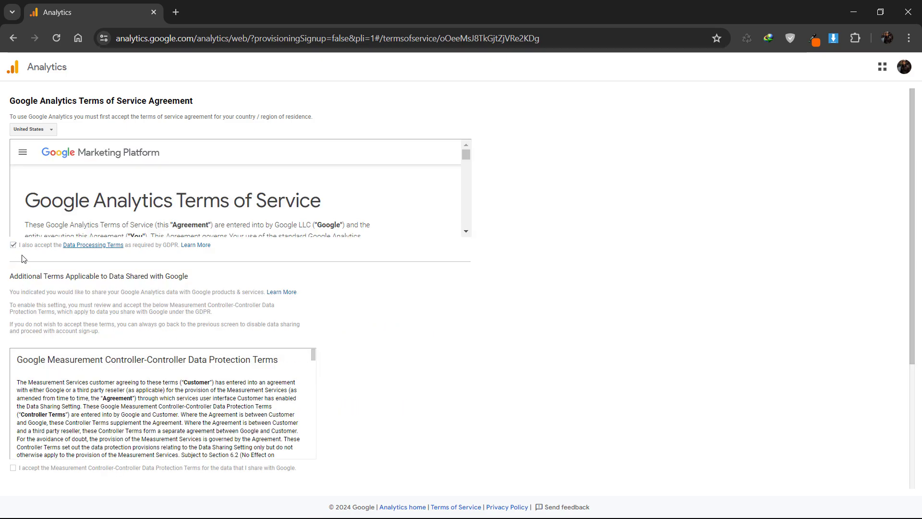
scroll(150, 314, down, 4)
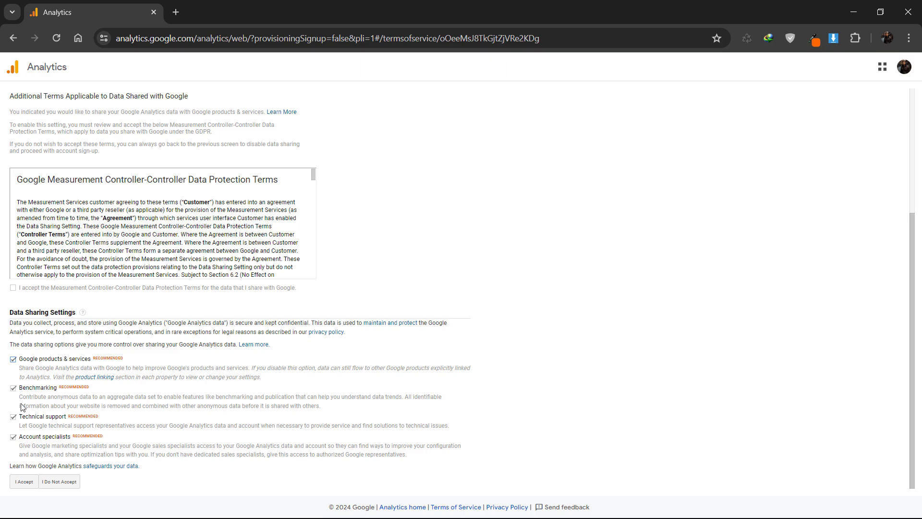
scroll(100, 360, up, 4)
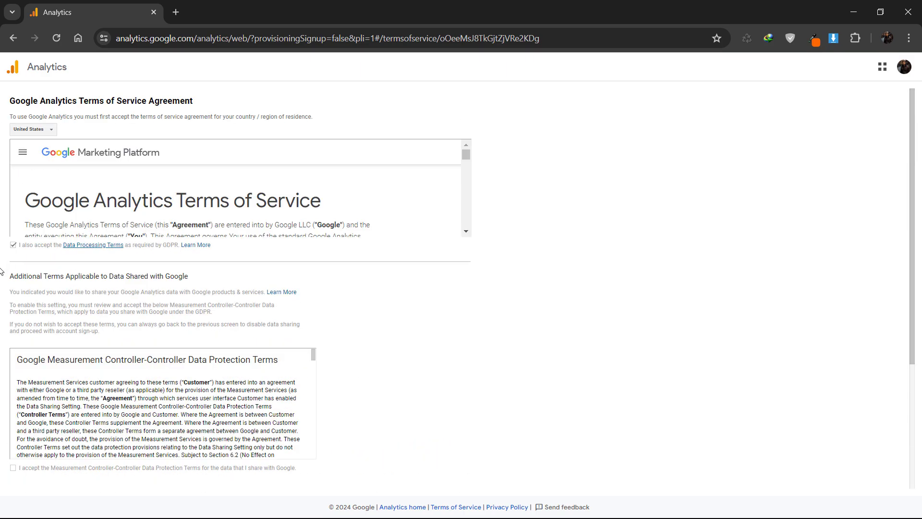
scroll(83, 212, down, 5)
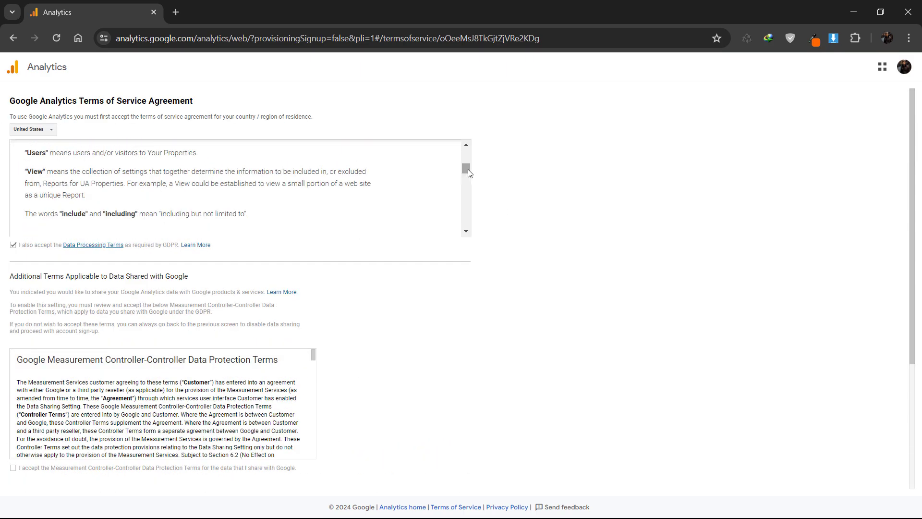
drag(468, 169, 467, 221)
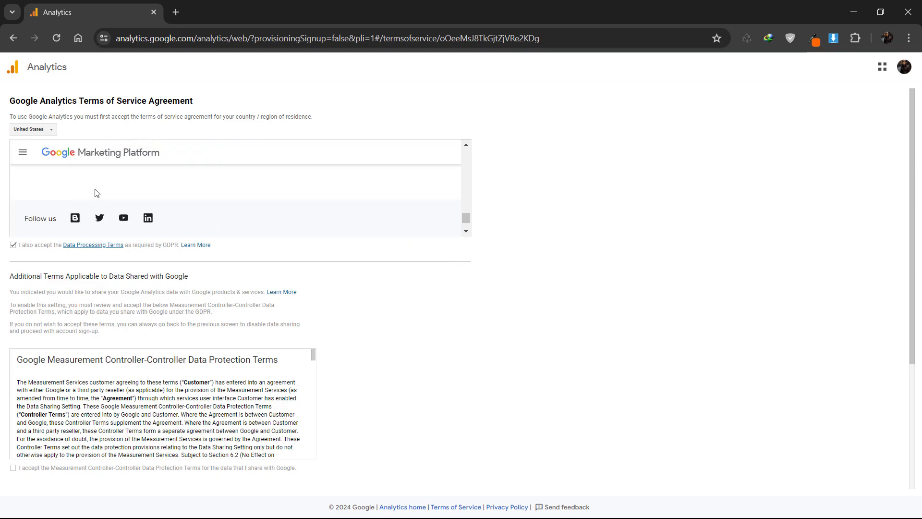
scroll(25, 229, down, 2)
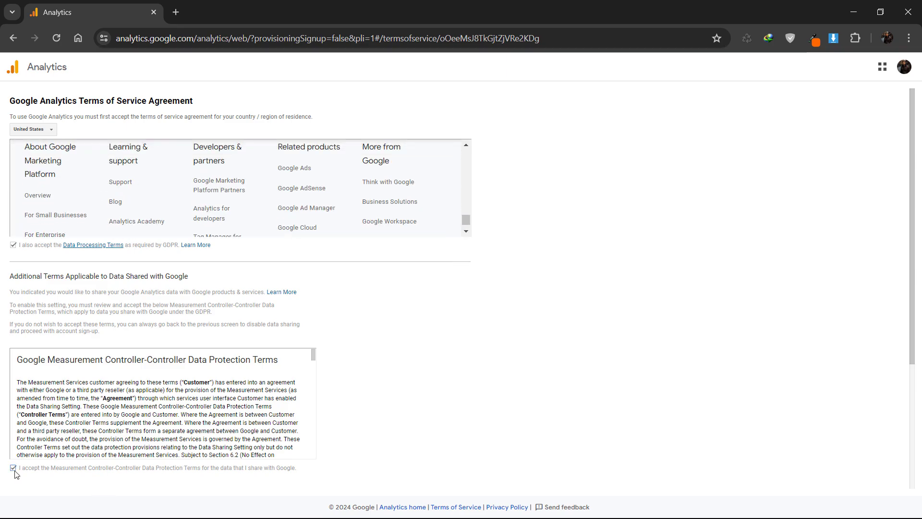
scroll(159, 404, down, 5)
scroll(122, 340, down, 4)
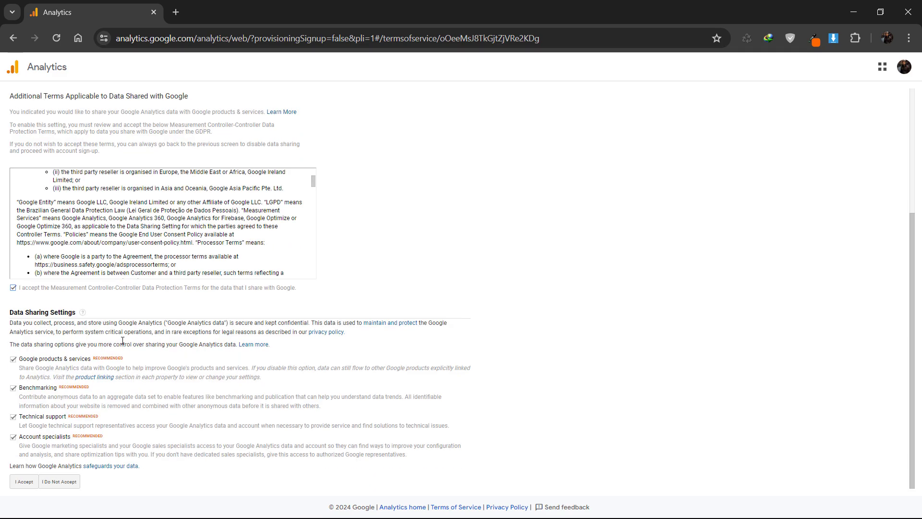
click(22, 482)
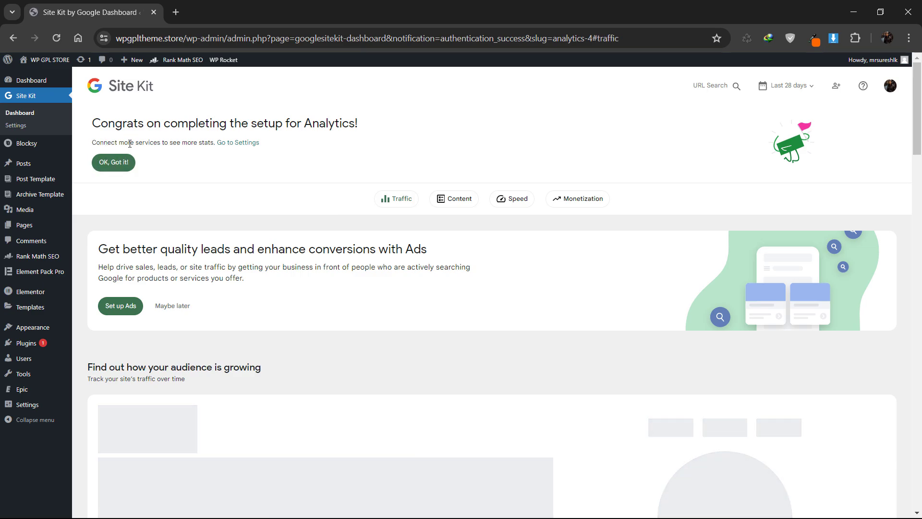
Dismiss the Analytics setup notice and postpone both the other-services suggestion and the Ads setup.
click(102, 163)
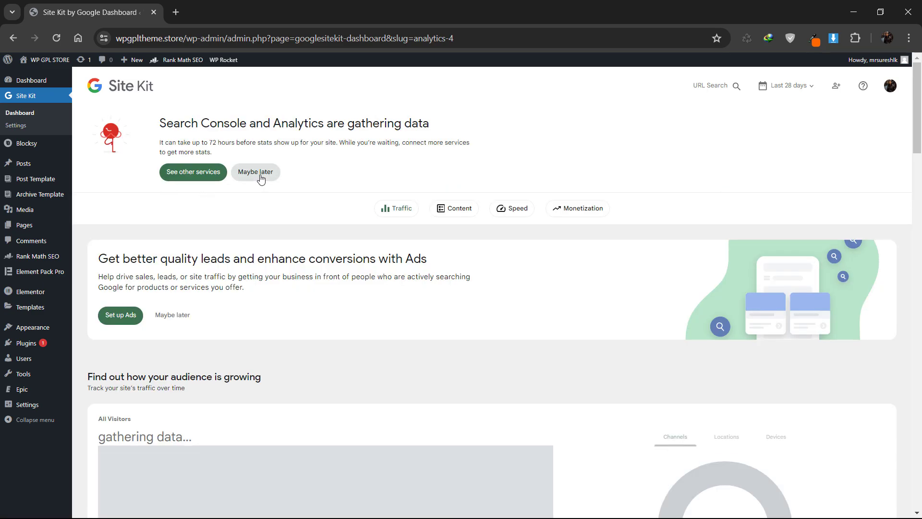
click(260, 177)
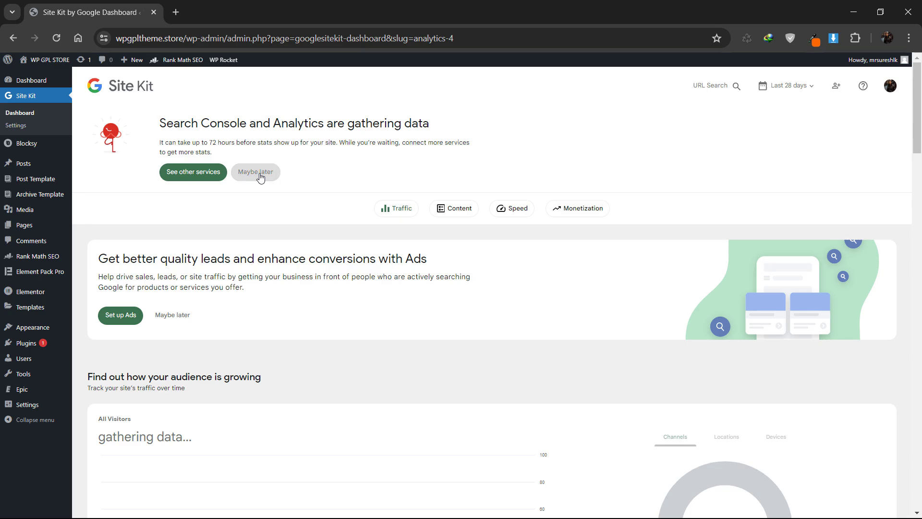
click(173, 227)
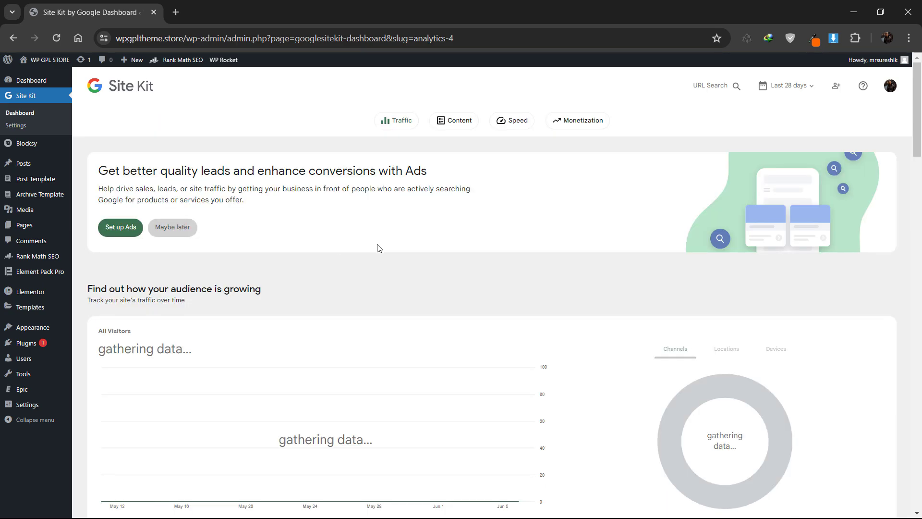
Review the visitor, search traffic and content sections of the Site Kit dashboard.
scroll(551, 294, down, 10)
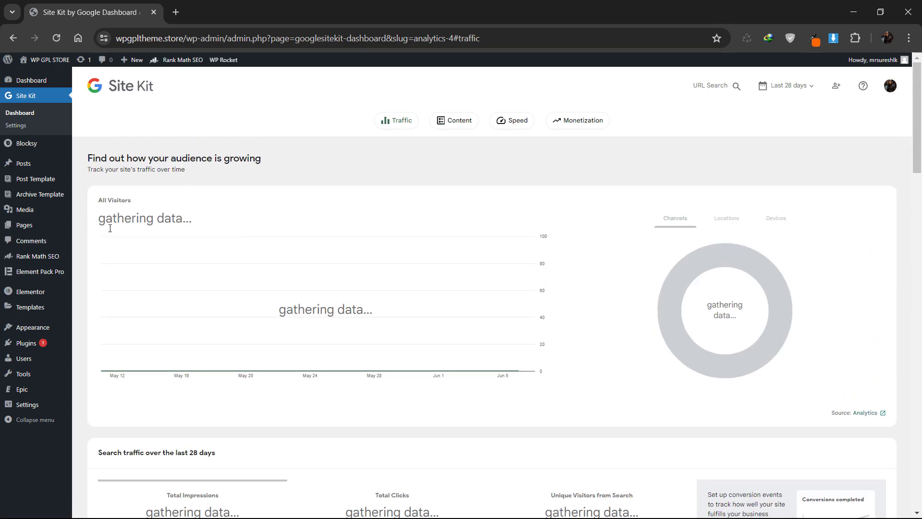
drag(99, 218, 498, 312)
click(799, 289)
scroll(474, 237, down, 18)
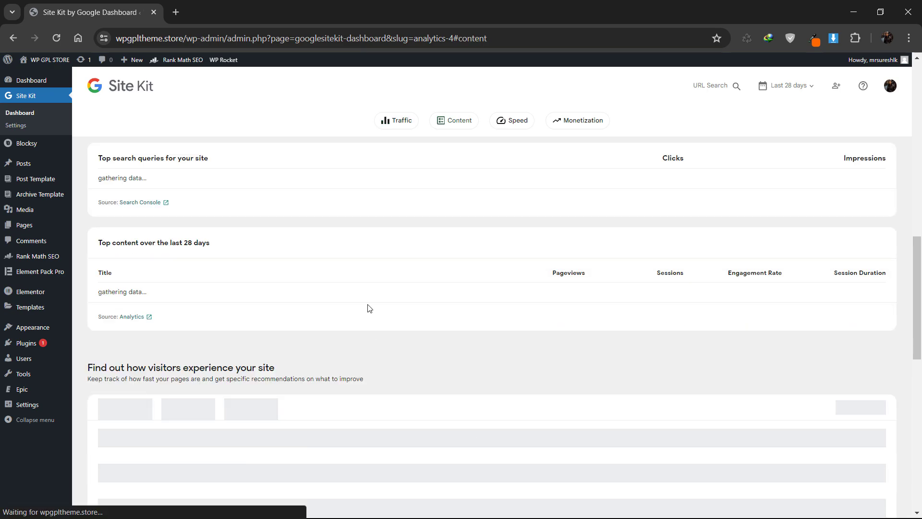
scroll(298, 289, up, 6)
scroll(297, 289, up, 12)
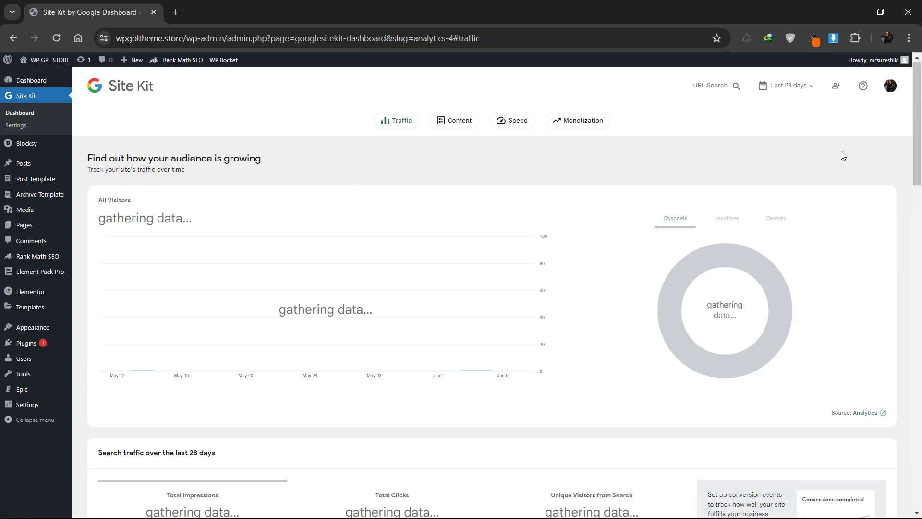
Open the Rank Math SEO dashboard.
mouse_move(43, 256)
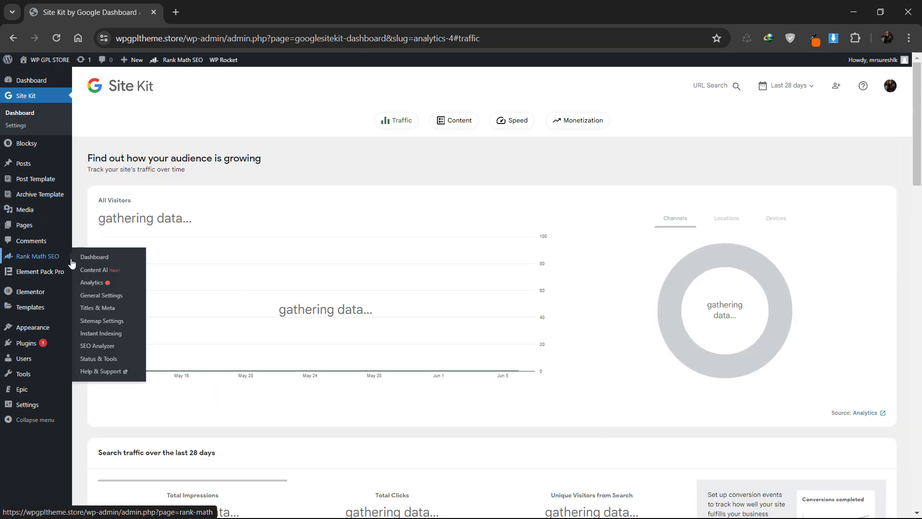
click(119, 261)
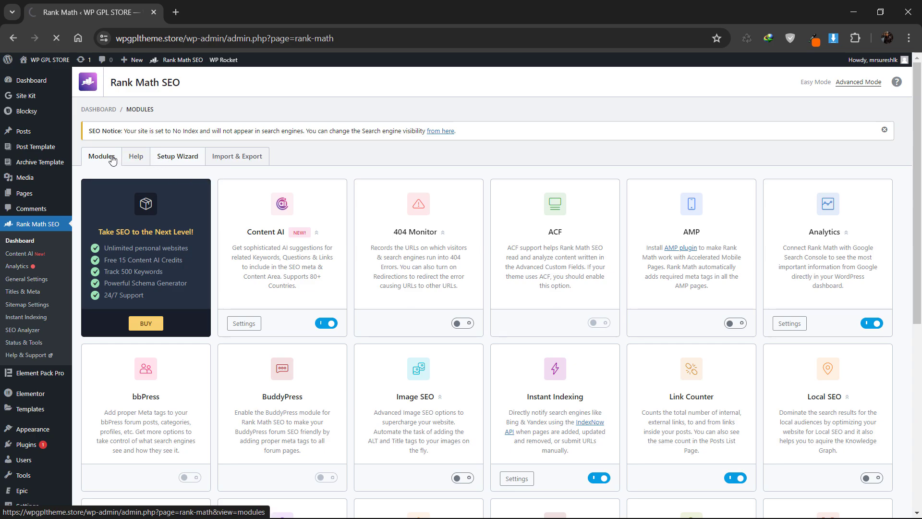
scroll(449, 437, down, 2)
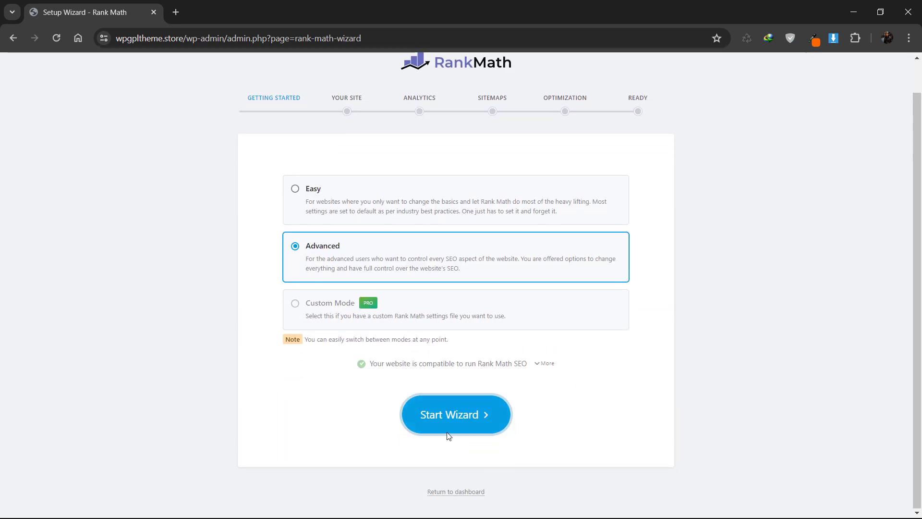
scroll(382, 408, up, 2)
scroll(455, 490, down, 2)
click(455, 490)
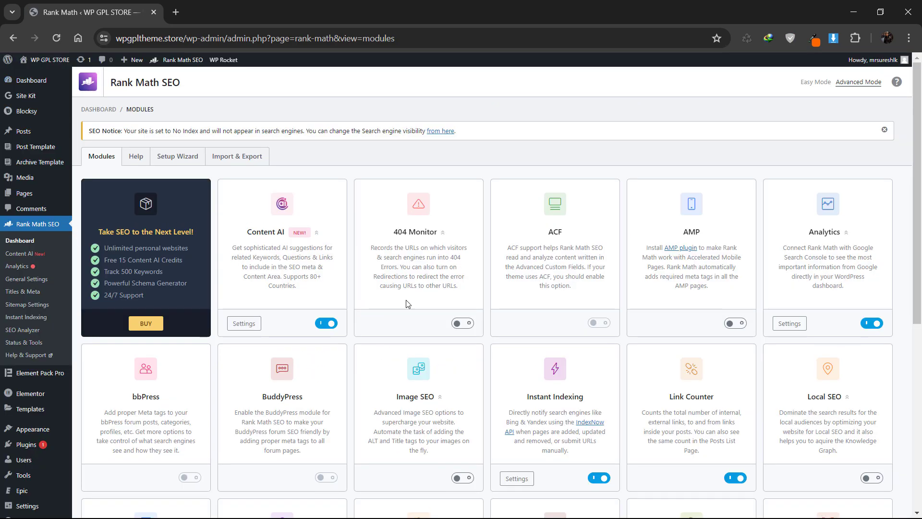
Enable the AMP, Local SEO, Image SEO and Redirections modules in Rank Math.
scroll(412, 305, down, 5)
scroll(418, 294, up, 5)
scroll(836, 313, down, 4)
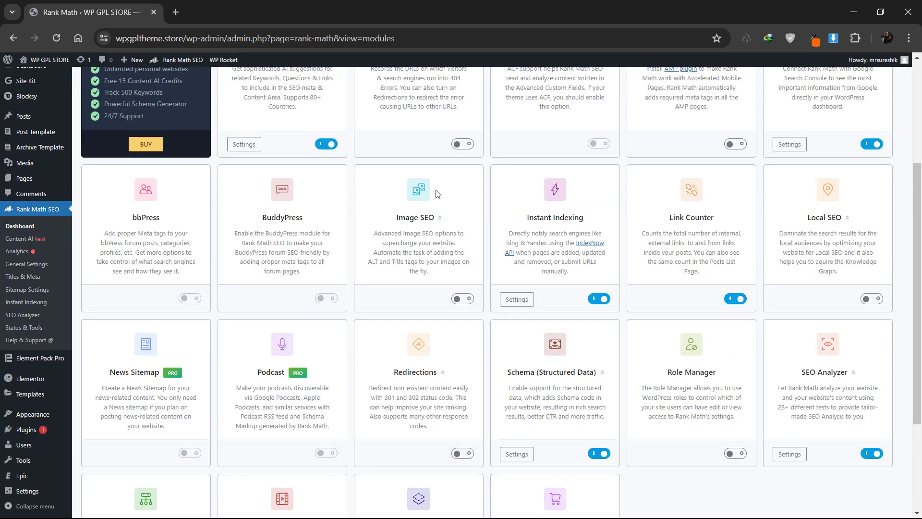
scroll(729, 271, up, 4)
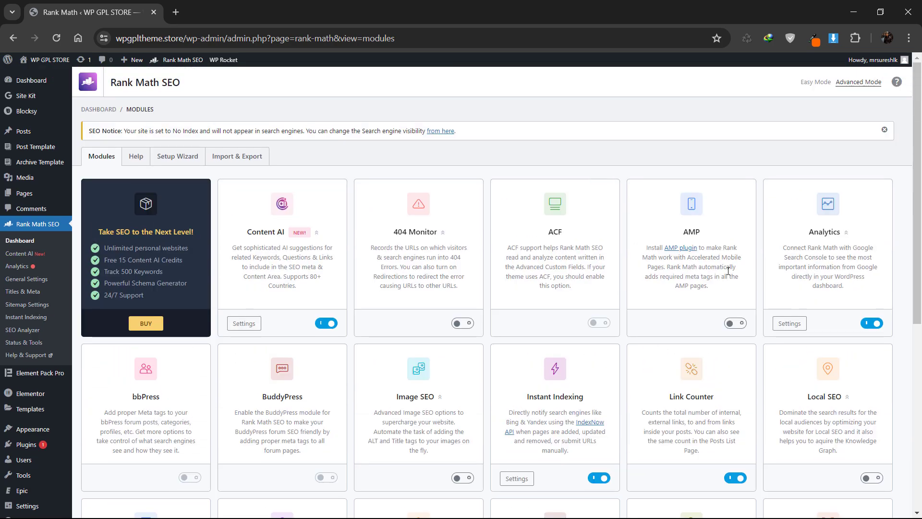
click(736, 324)
scroll(872, 288, down, 5)
scroll(872, 289, up, 2)
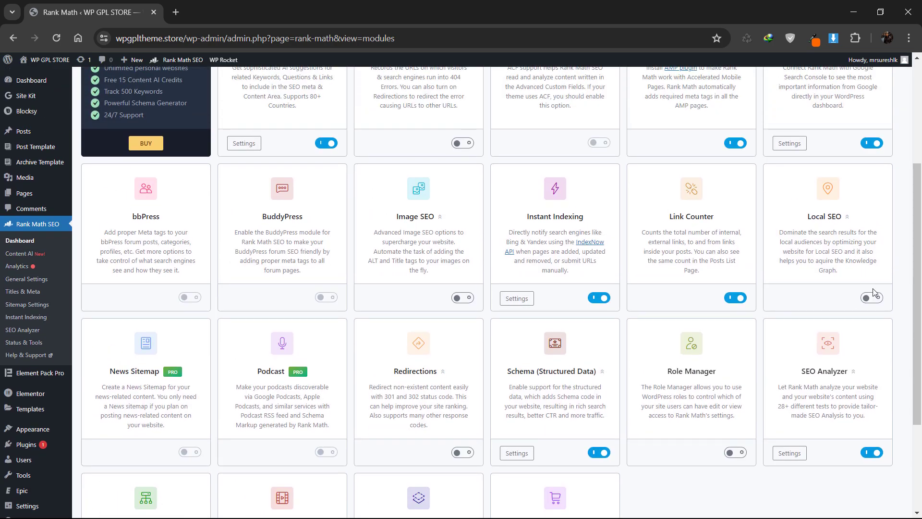
click(873, 297)
click(459, 299)
scroll(462, 298, down, 3)
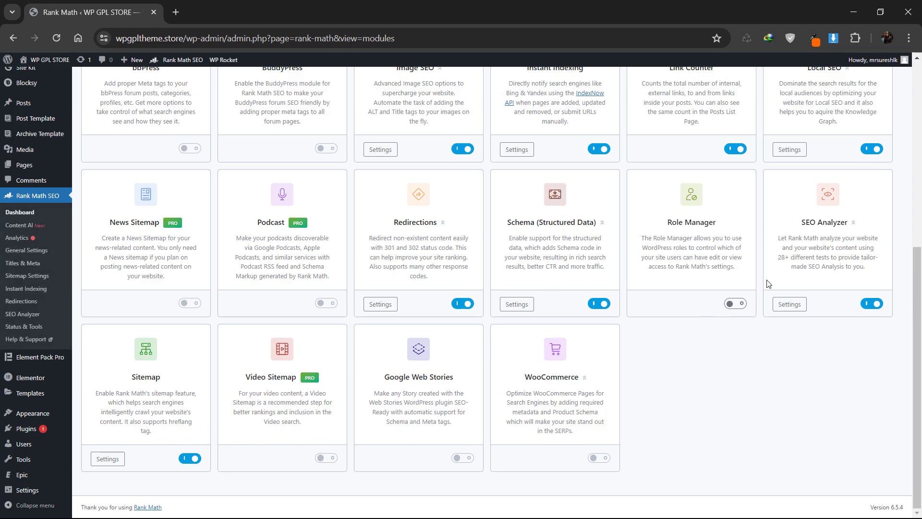
scroll(768, 283, up, 7)
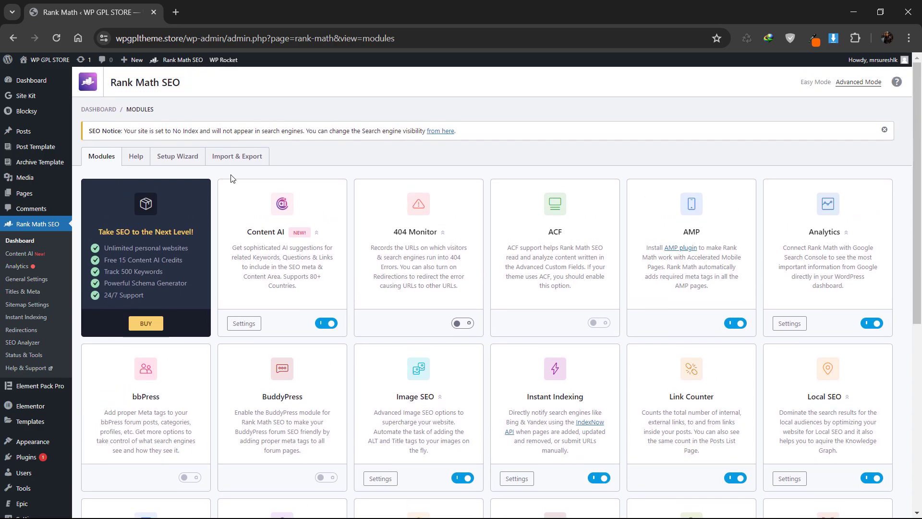
scroll(230, 240, down, 7)
scroll(144, 240, up, 7)
Start the Rank Math setup wizard in Advanced mode.
click(178, 160)
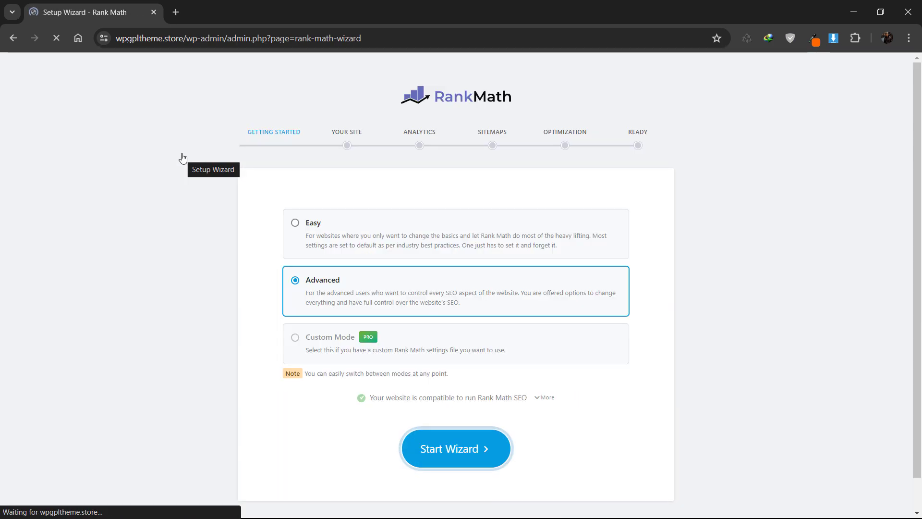
scroll(350, 326, down, 1)
scroll(349, 326, up, 1)
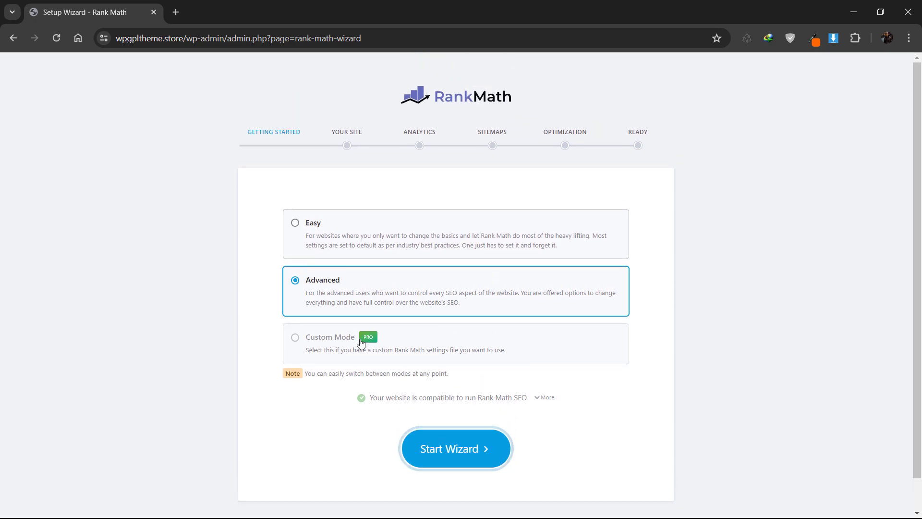
click(454, 448)
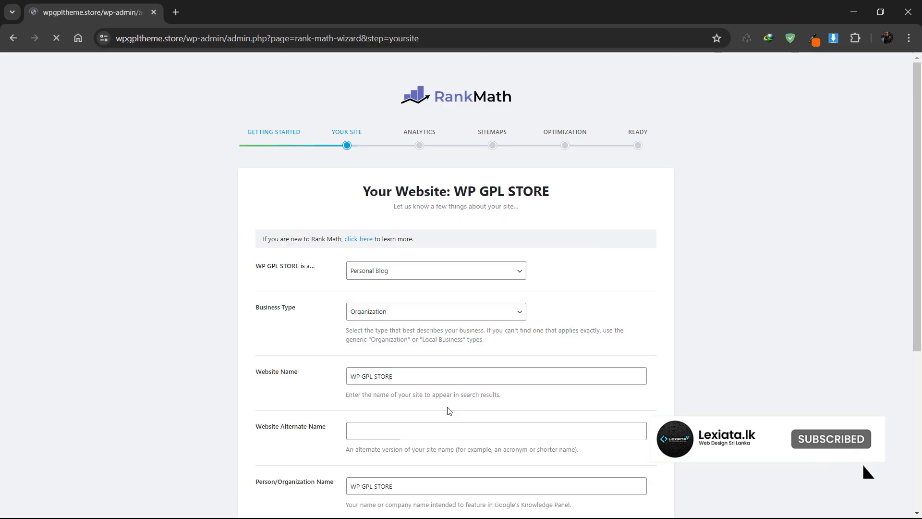
Choose Personal Blog as the site type, keep WP GPL STORE as website and organization name, and leave the alternate name empty.
click(472, 276)
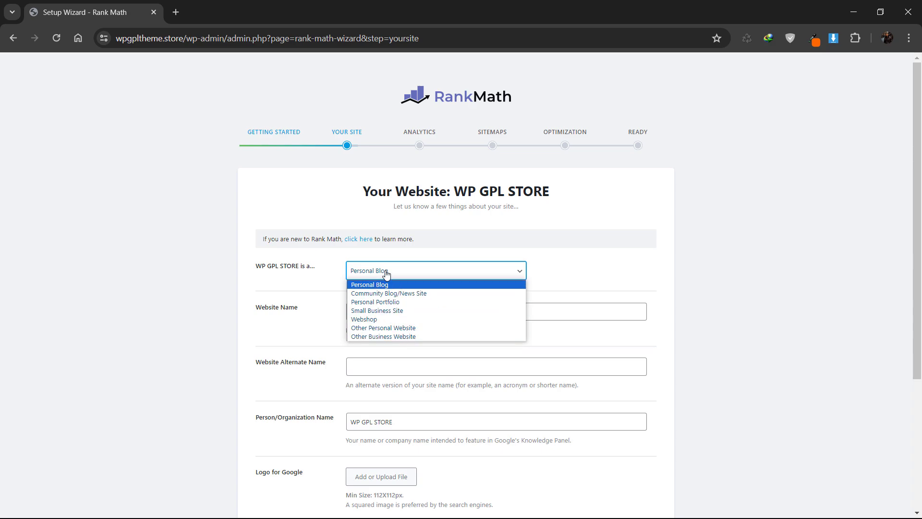
click(370, 284)
click(399, 312)
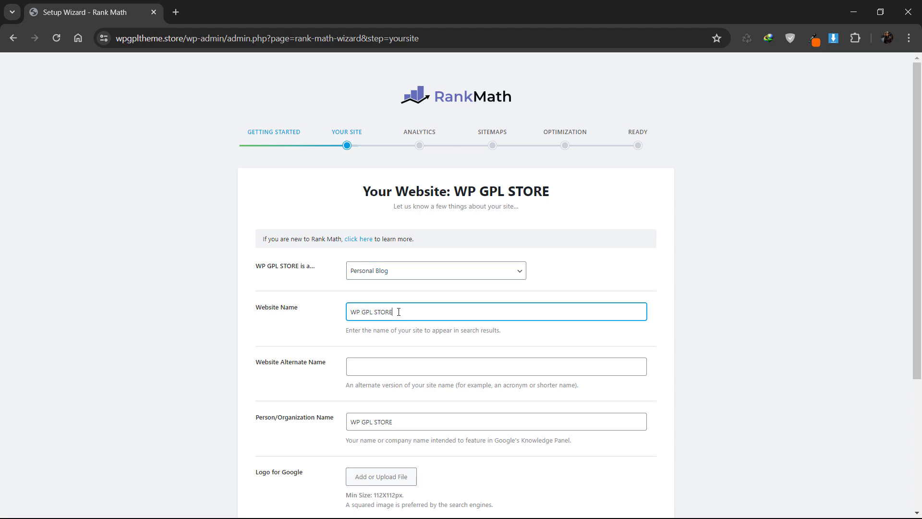
click(379, 370)
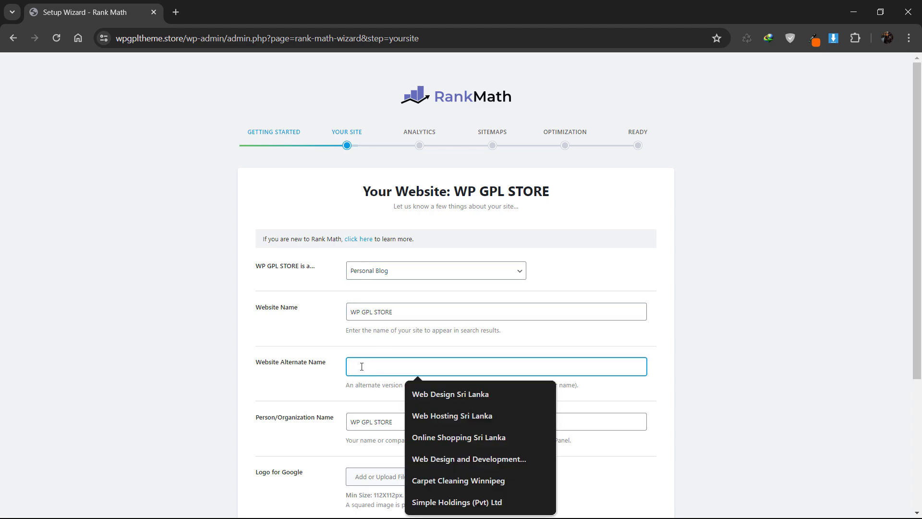
click(327, 358)
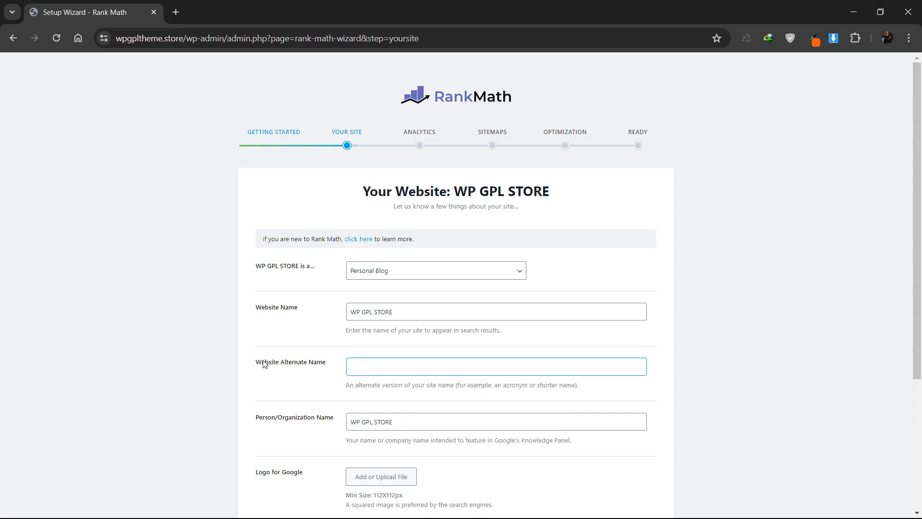
drag(256, 364, 327, 364)
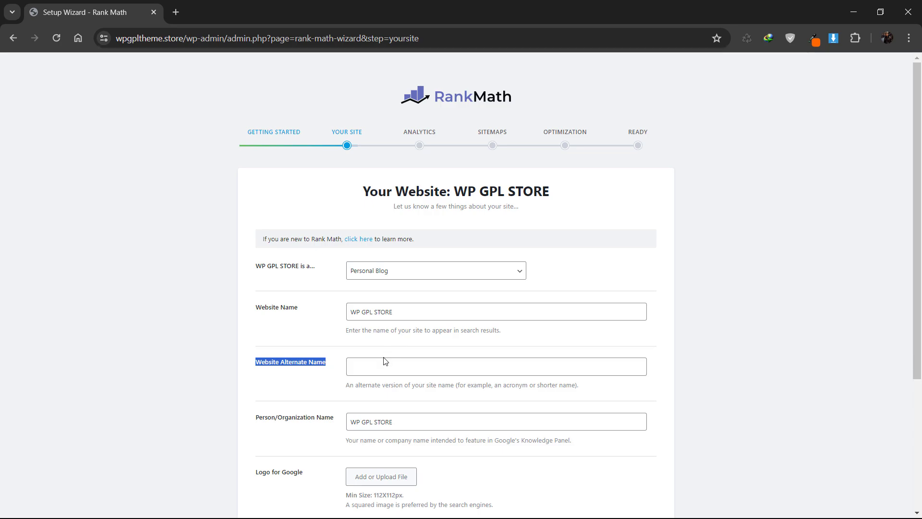
click(364, 366)
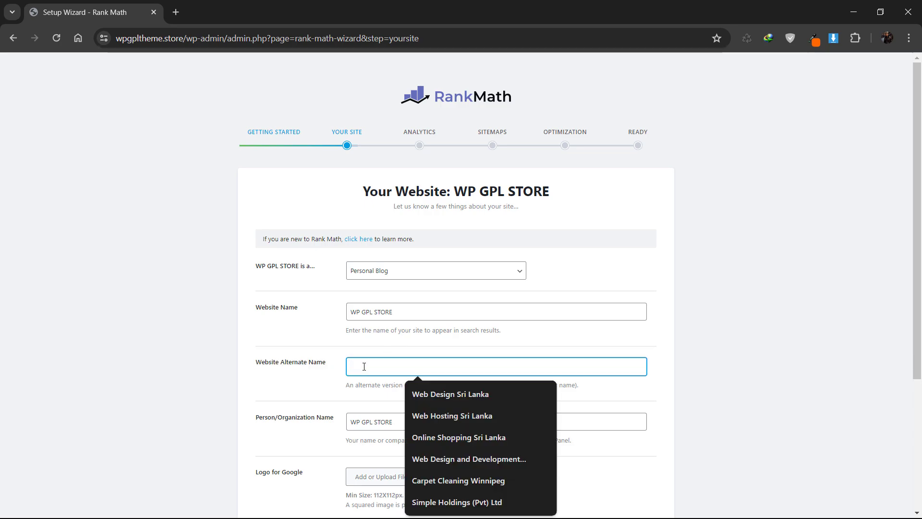
click(305, 352)
scroll(307, 346, down, 2)
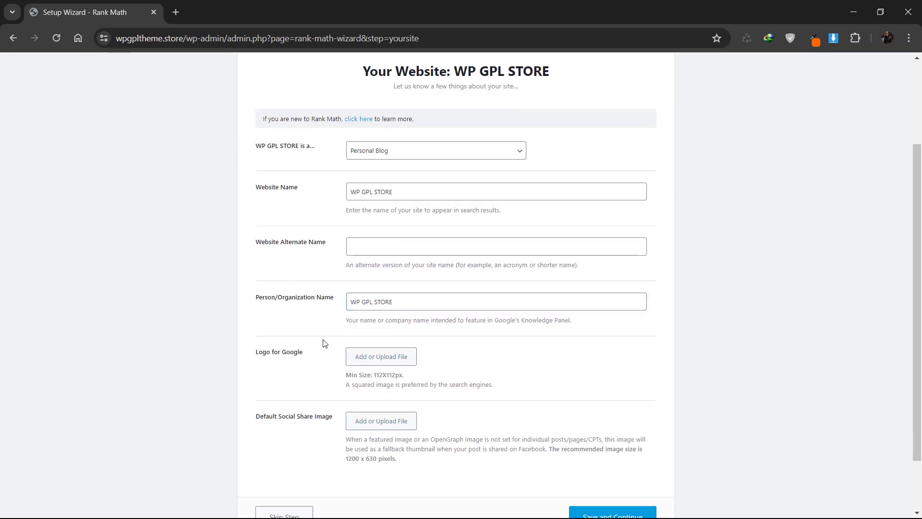
click(305, 300)
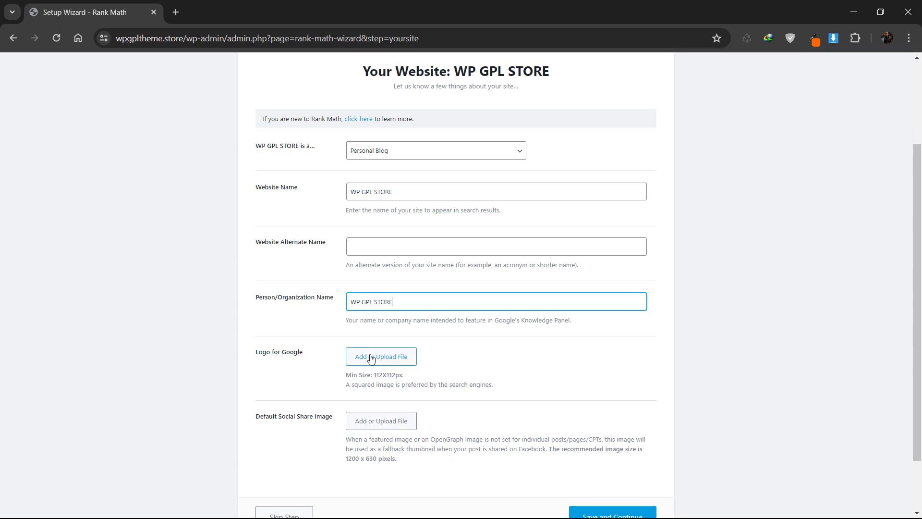
Leave the Google logo and default social share image unset, and save the site details to continue to Analytics.
drag(257, 355, 416, 366)
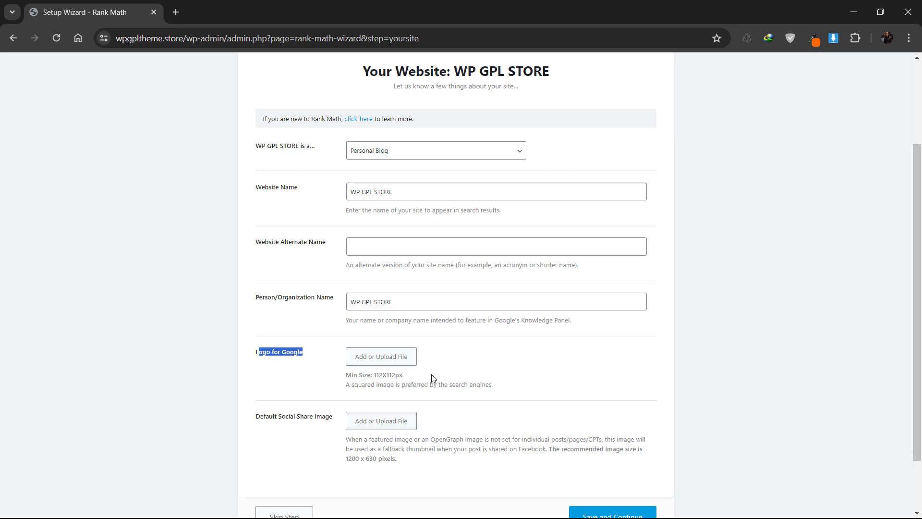
scroll(433, 381, down, 2)
drag(259, 355, 326, 352)
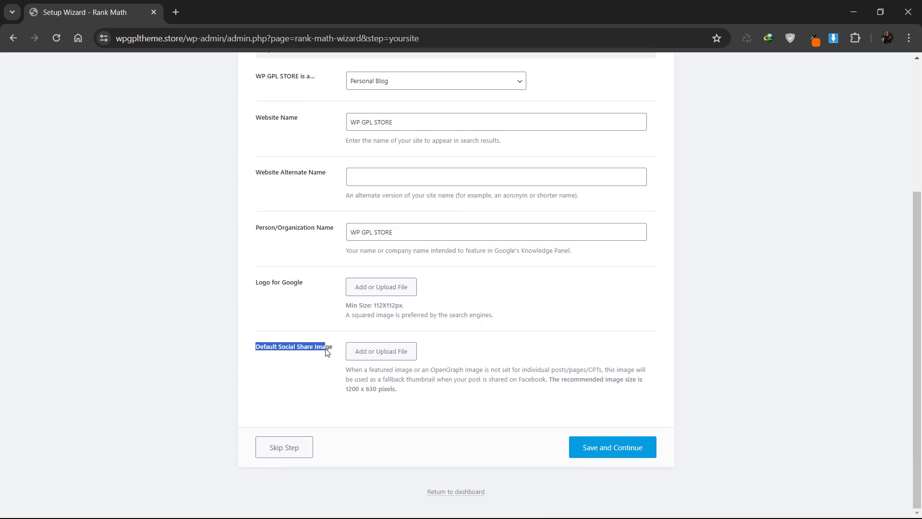
click(319, 362)
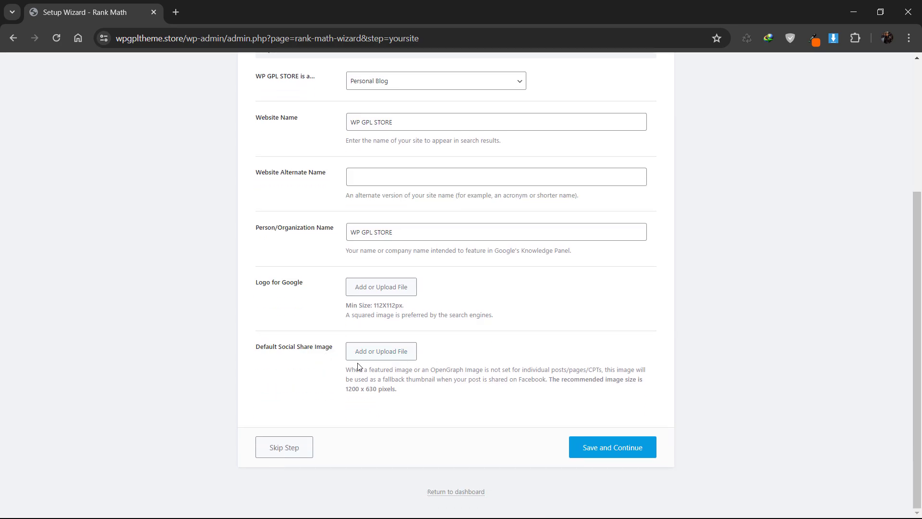
scroll(460, 290, up, 5)
scroll(421, 309, down, 5)
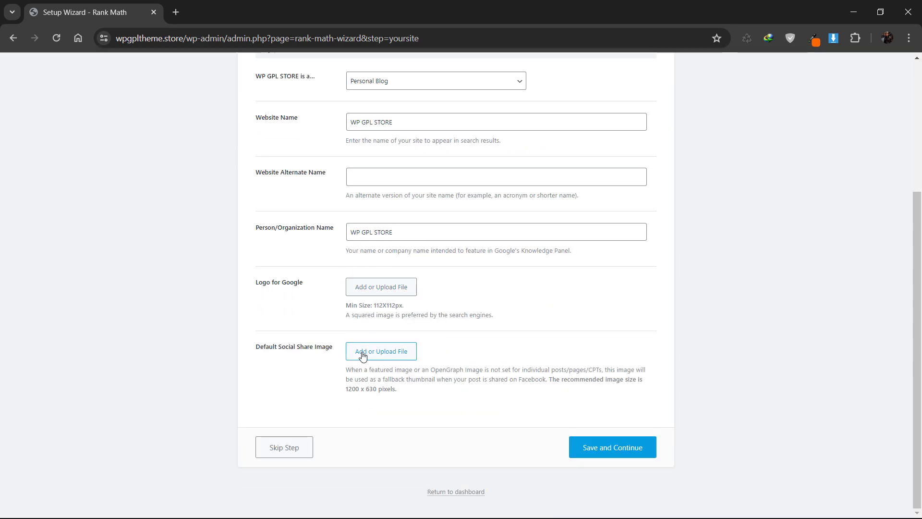
click(610, 451)
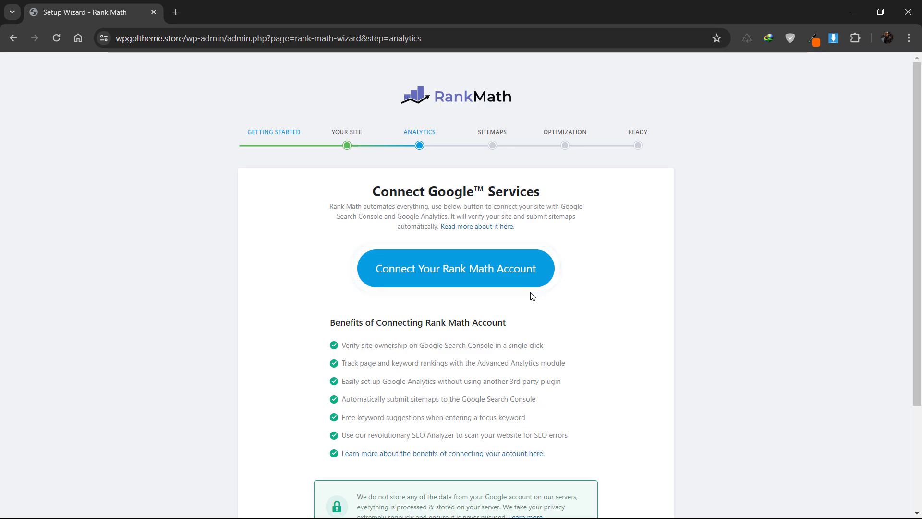
Connect the Rank Math account by signing in with the first Google account and granting Rank Math SEO access.
scroll(543, 288, down, 4)
scroll(550, 278, up, 4)
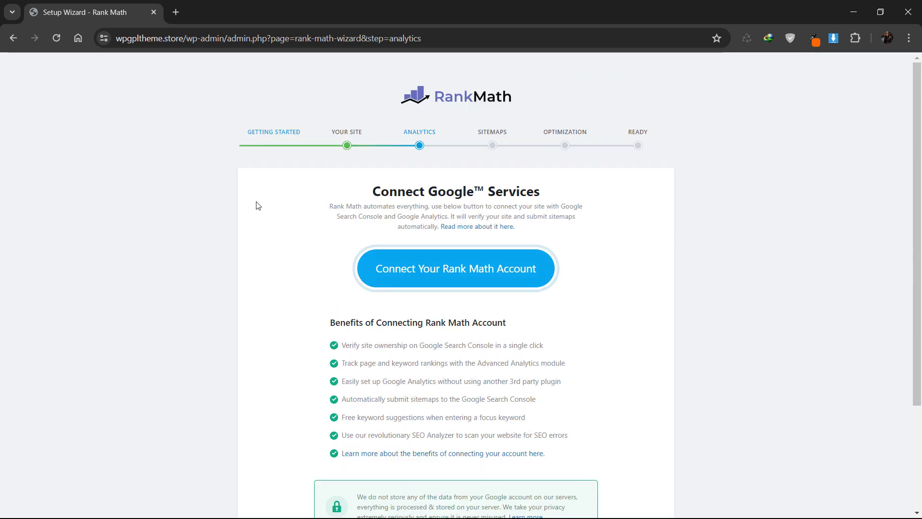
click(380, 267)
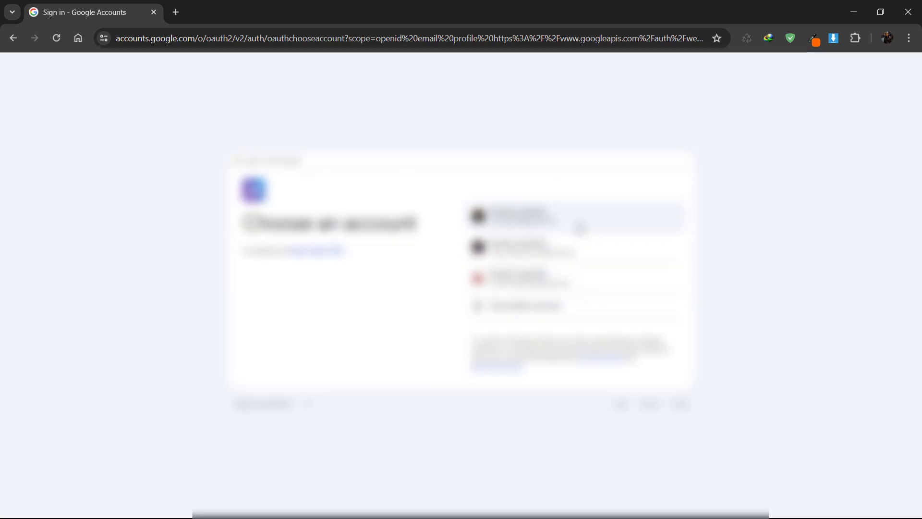
click(581, 227)
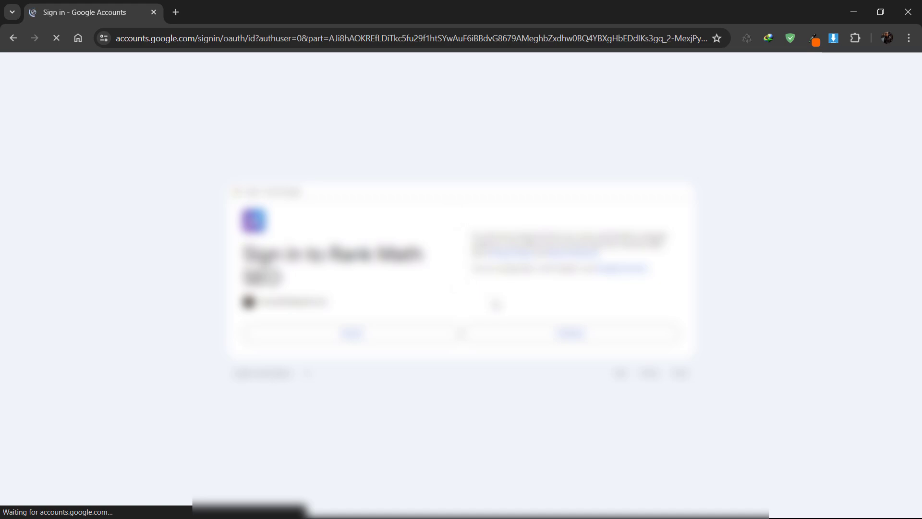
click(580, 333)
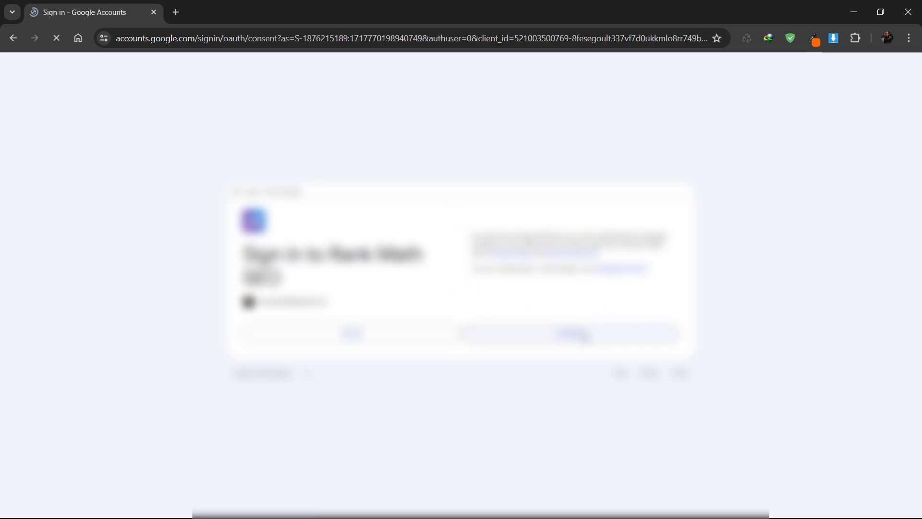
click(584, 379)
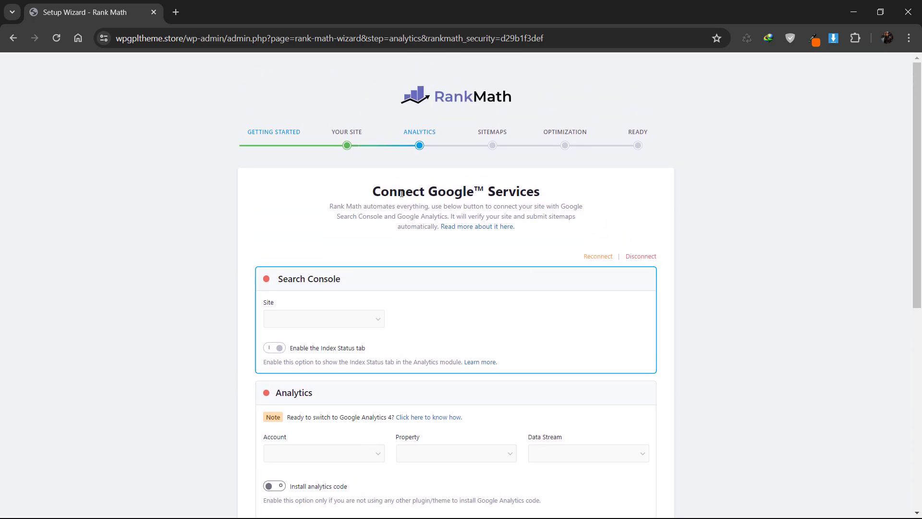
drag(373, 193, 594, 187)
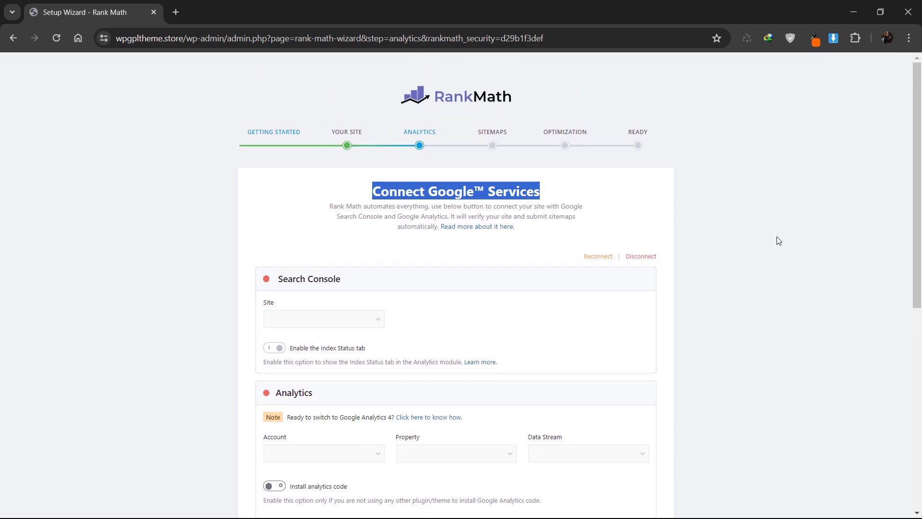
click(771, 245)
scroll(562, 319, down, 6)
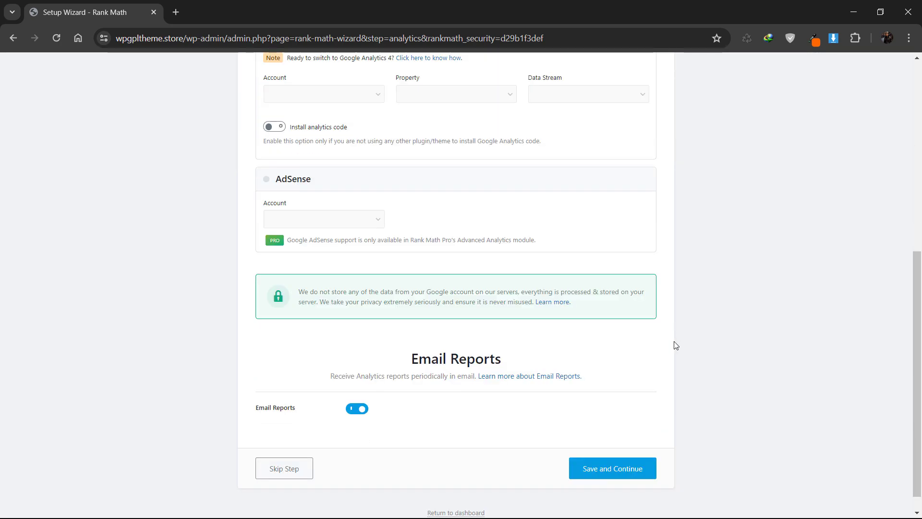
scroll(363, 243, up, 5)
click(377, 261)
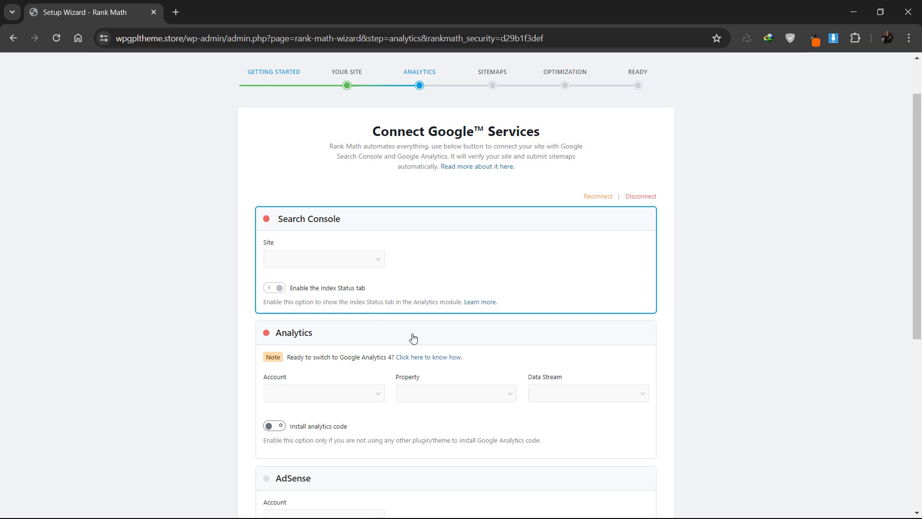
scroll(375, 337, down, 3)
scroll(393, 302, up, 4)
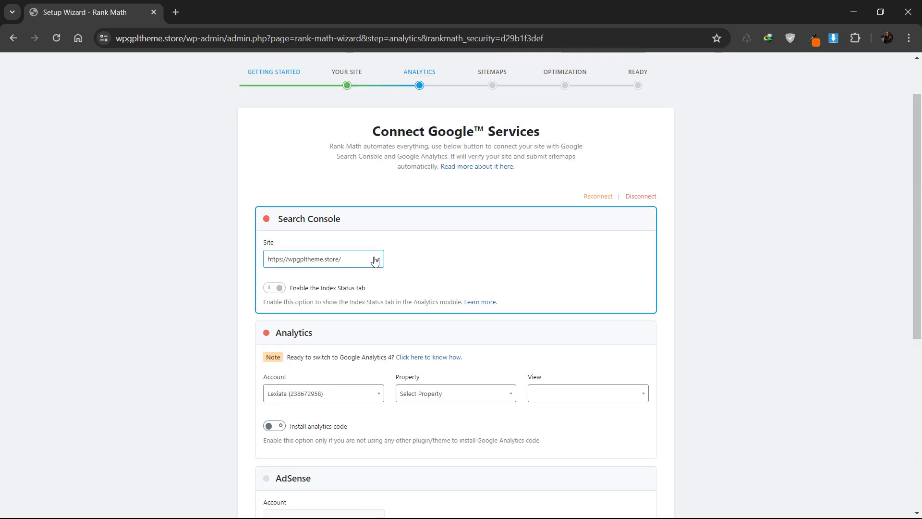
click(375, 260)
click(324, 360)
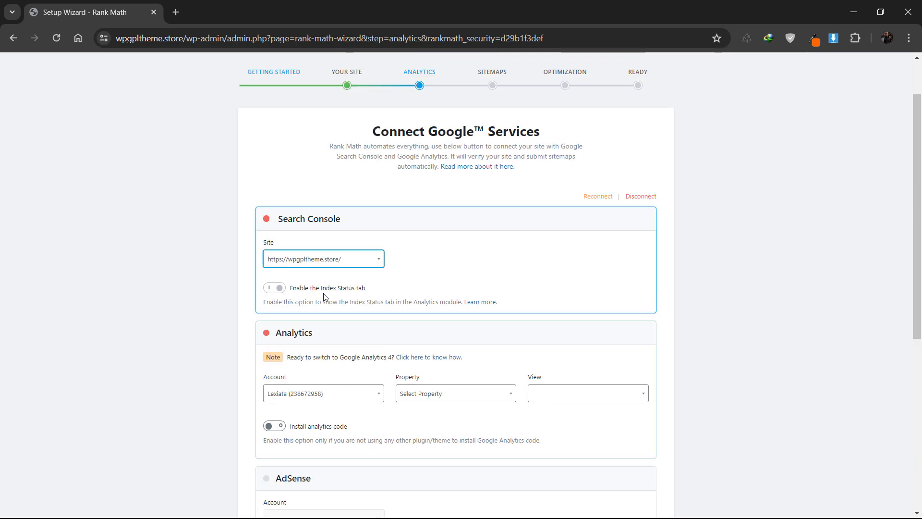
Set the Analytics account to WP GPL STORE and its property to wpgpltheme.store.
click(353, 391)
scroll(317, 303, down, 8)
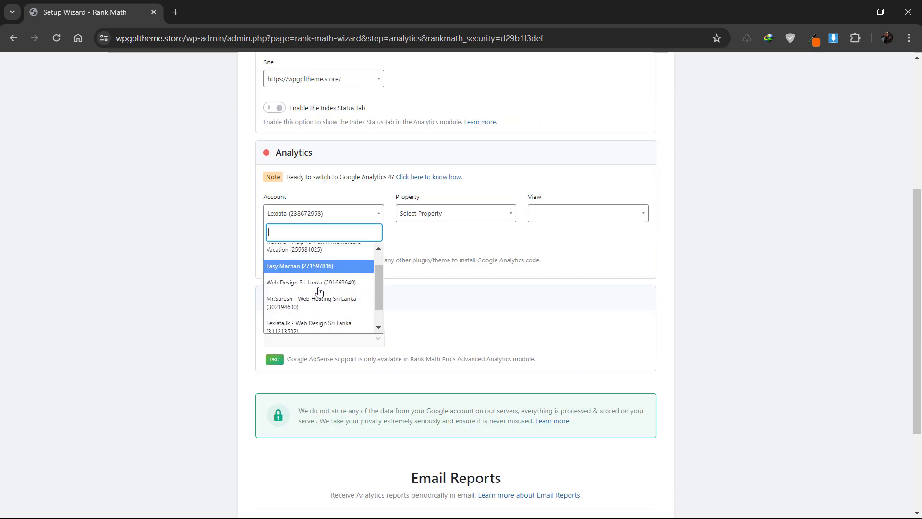
click(303, 323)
click(482, 214)
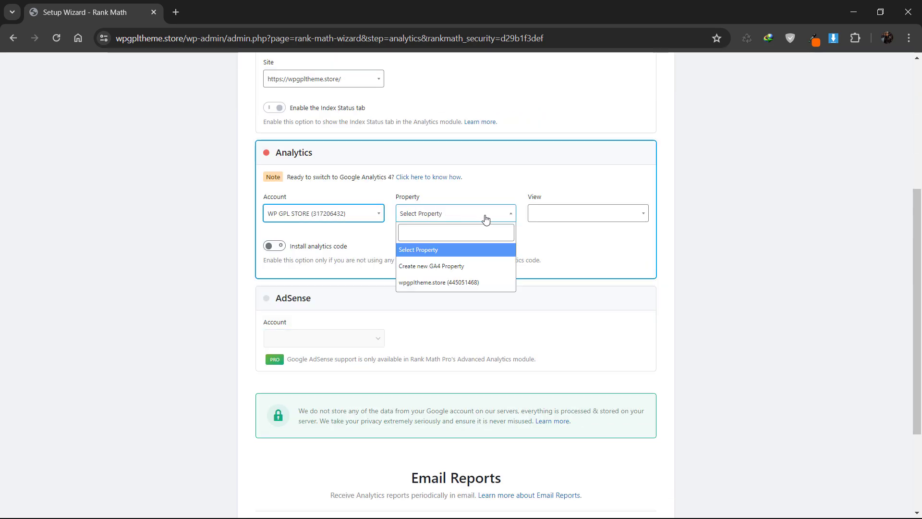
click(444, 286)
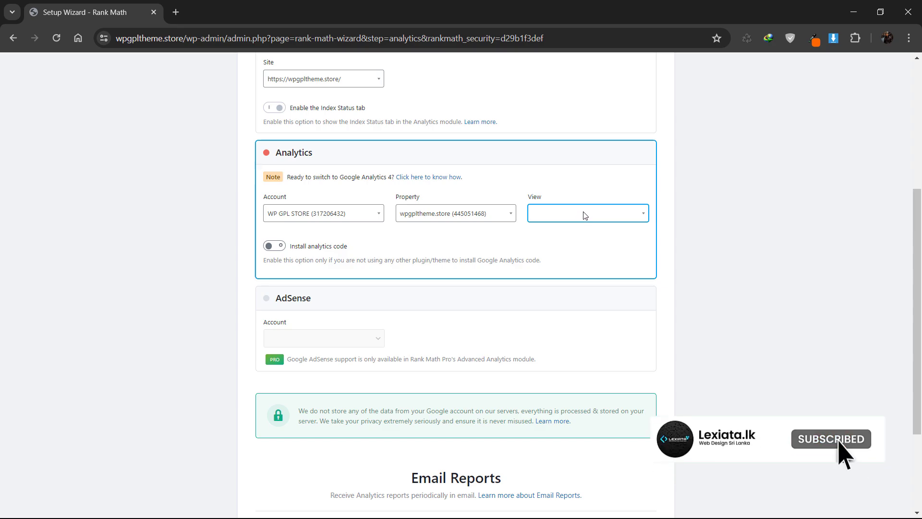
Enable installation of the analytics code and exclude logged-in users from tracking.
click(282, 246)
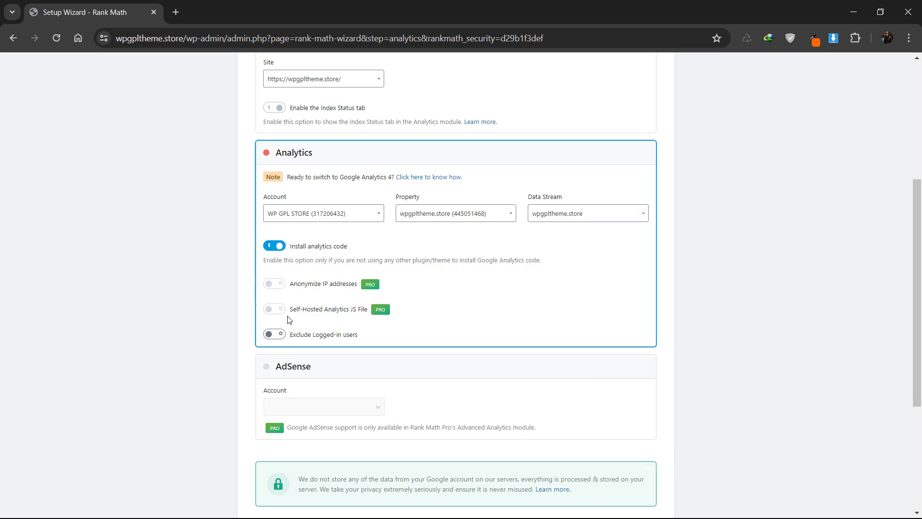
click(271, 333)
scroll(300, 226, up, 5)
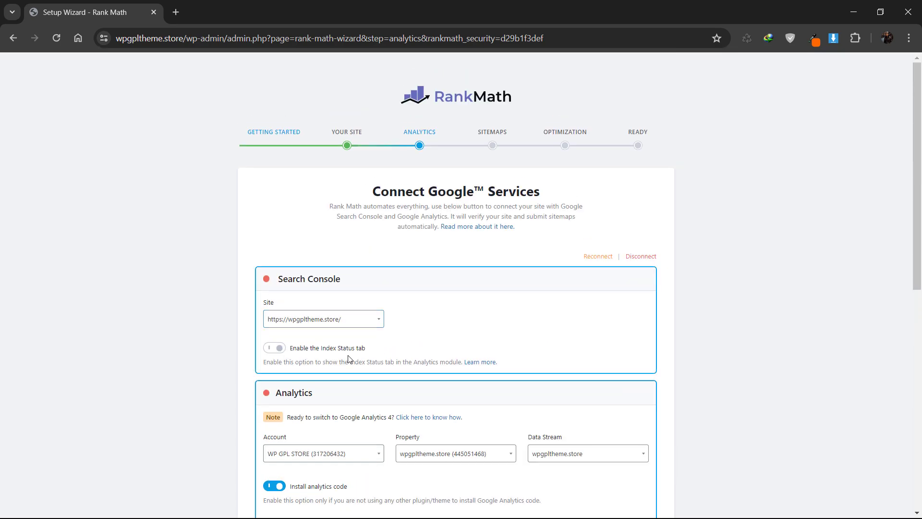
Turn off email reports and save the Google services settings to continue to Sitemaps.
scroll(336, 354, down, 4)
scroll(389, 344, down, 4)
scroll(348, 355, down, 2)
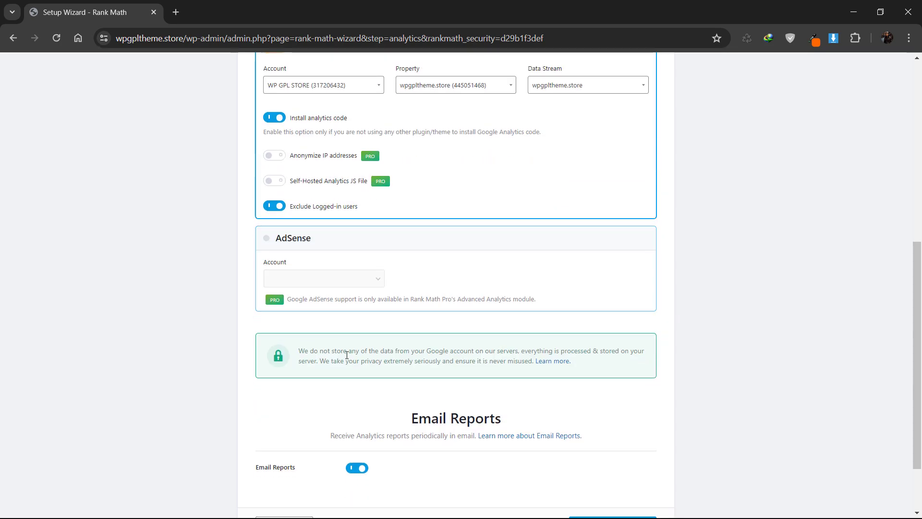
click(355, 389)
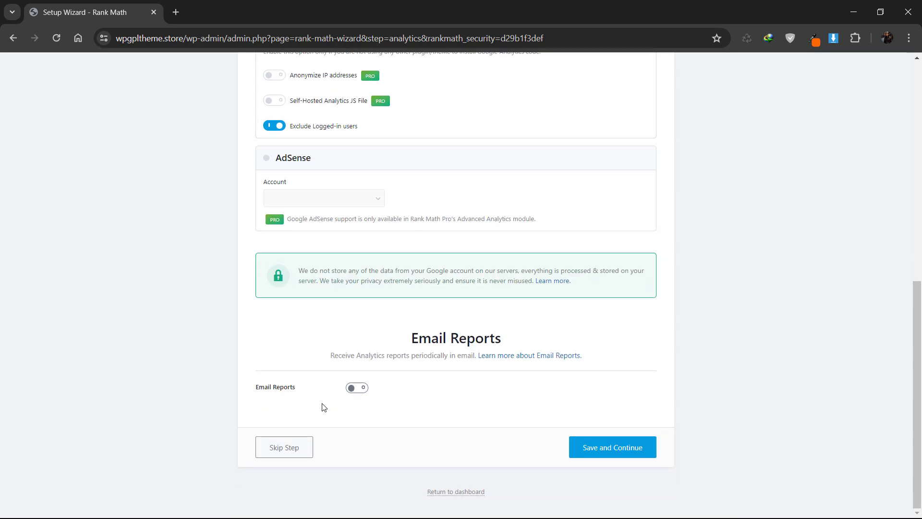
click(616, 454)
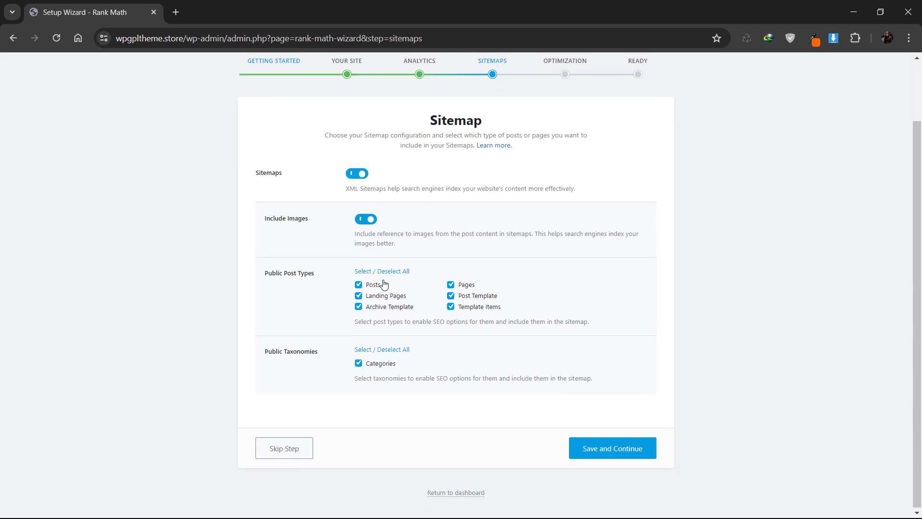
Exclude the Archive Template, Template Items and Post Template post types from the sitemap, and save the sitemap settings.
scroll(424, 353, down, 1)
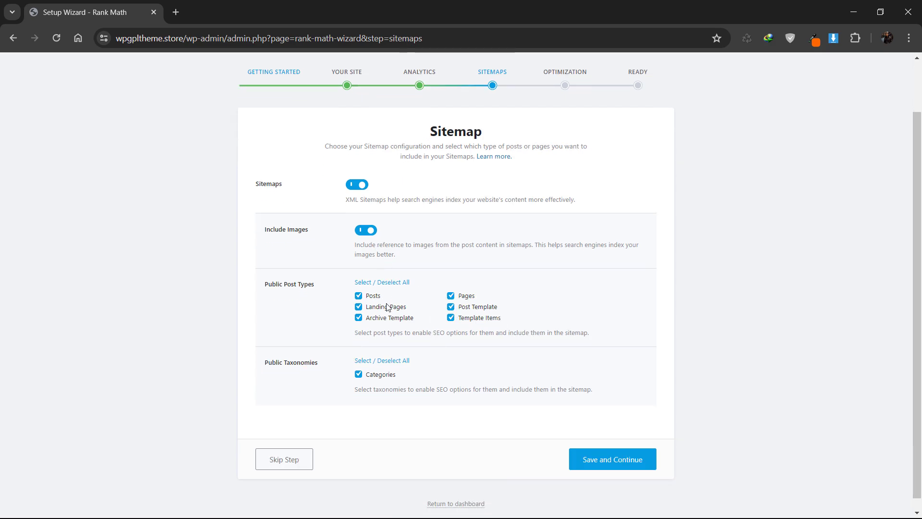
click(360, 318)
click(452, 319)
click(452, 307)
scroll(365, 283, up, 1)
scroll(413, 355, down, 1)
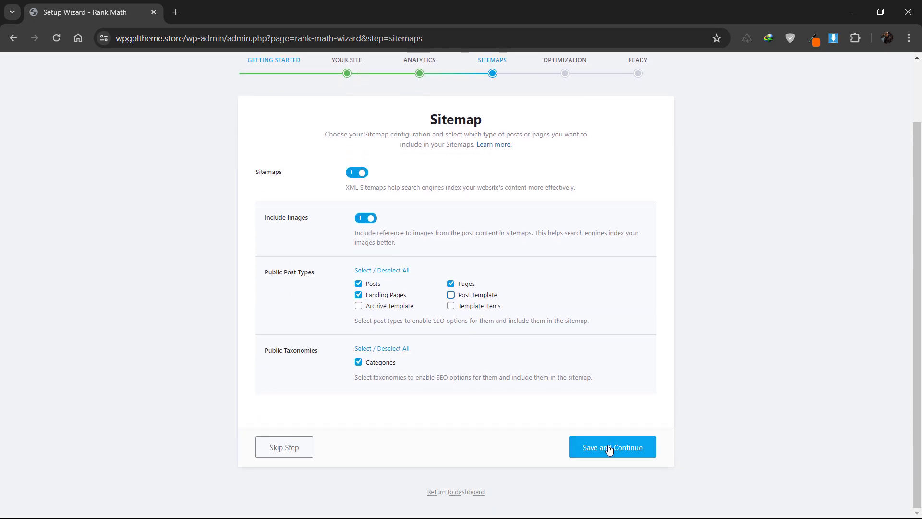
click(569, 447)
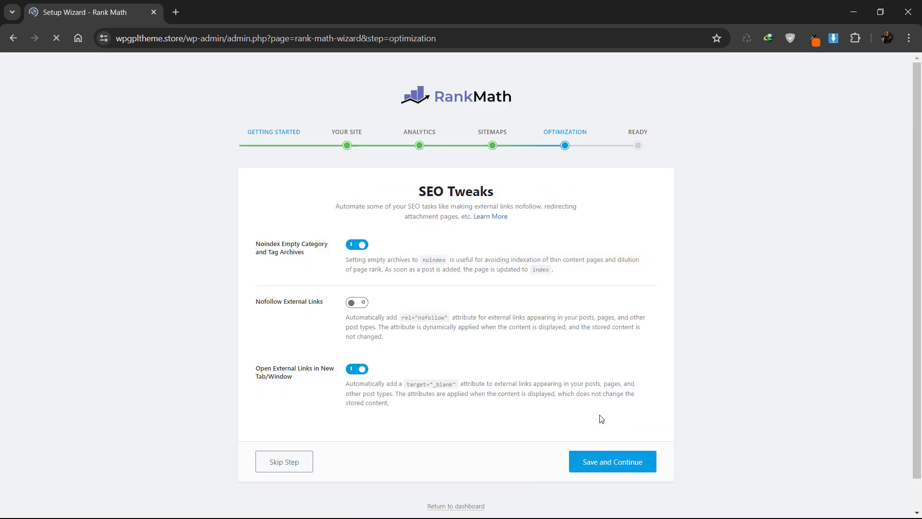
Save the SEO Tweaks with their default settings and proceed to the advanced options setup.
scroll(601, 435, down, 1)
click(612, 434)
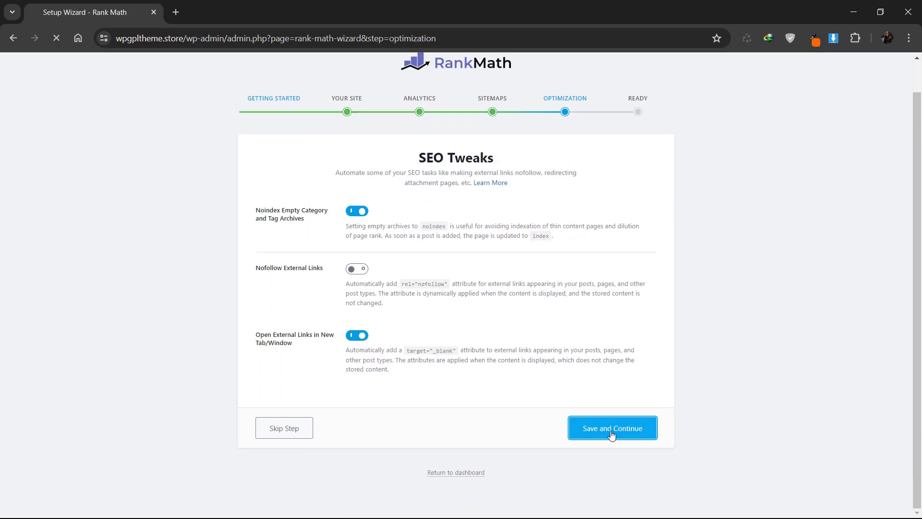
scroll(374, 206, up, 1)
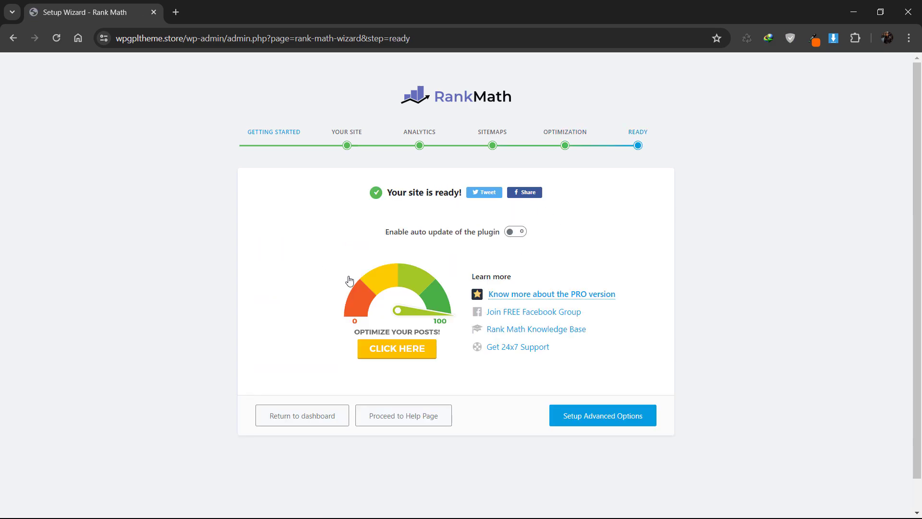
click(595, 420)
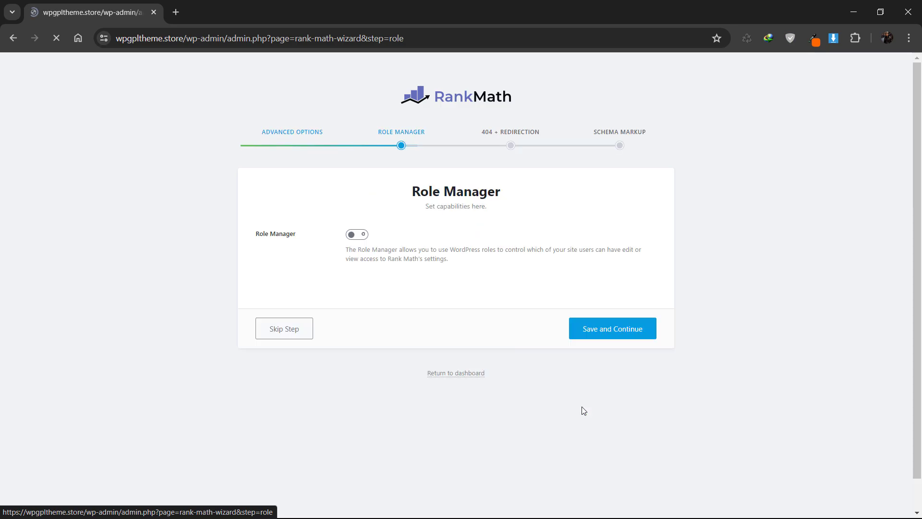
Continue with the Role Manager disabled, and enable the 404 Monitor while keeping Redirections on, saving both pages.
click(356, 235)
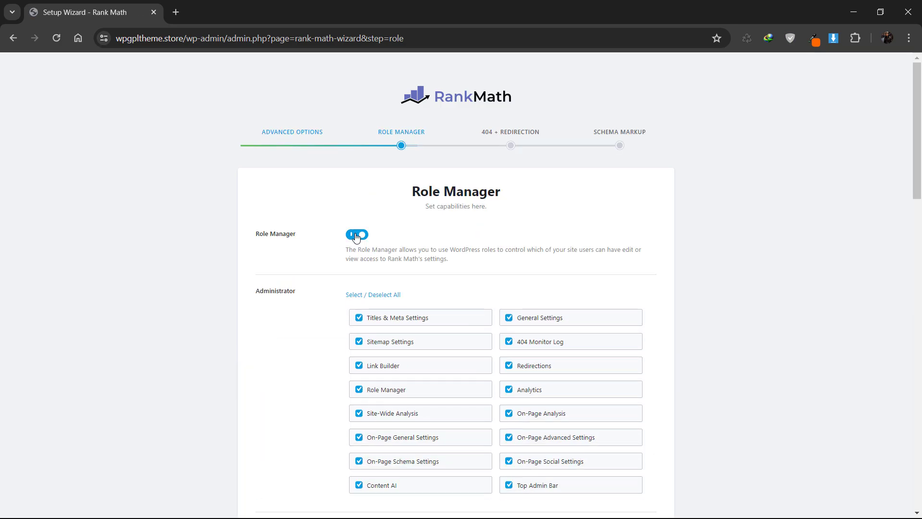
click(356, 235)
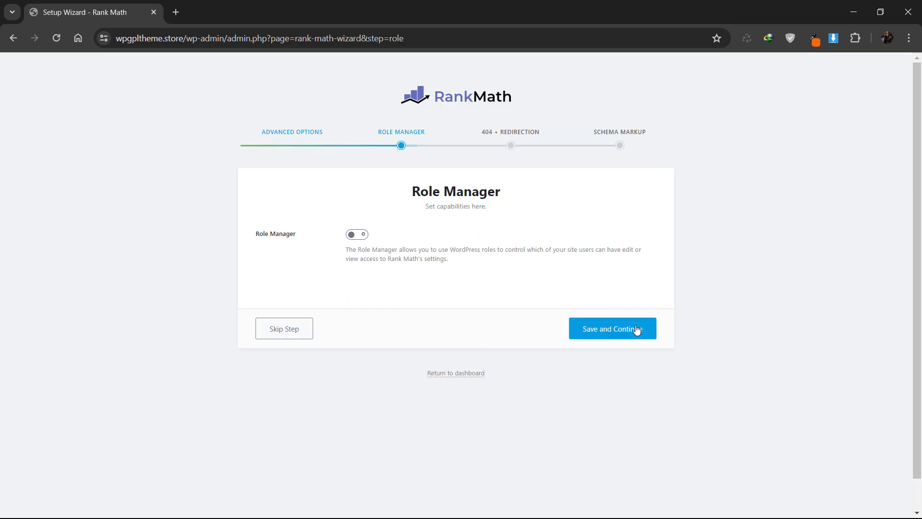
click(575, 332)
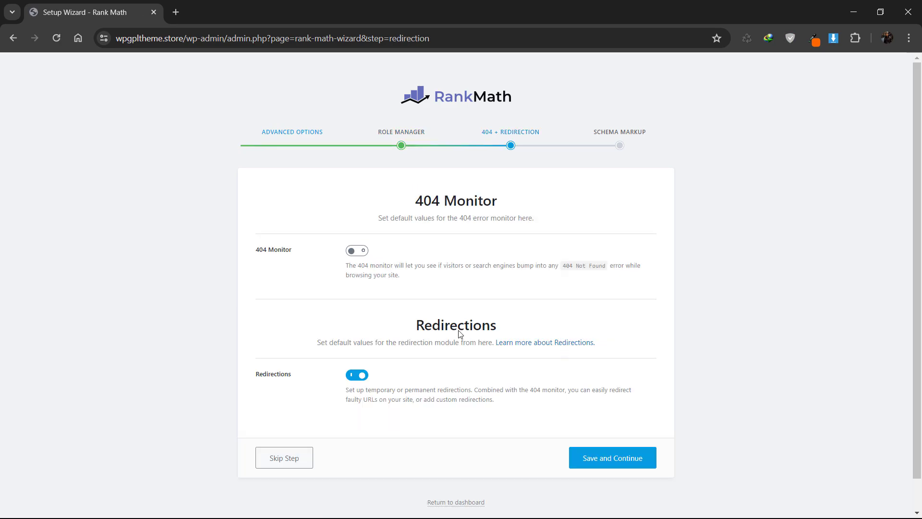
click(354, 252)
click(611, 462)
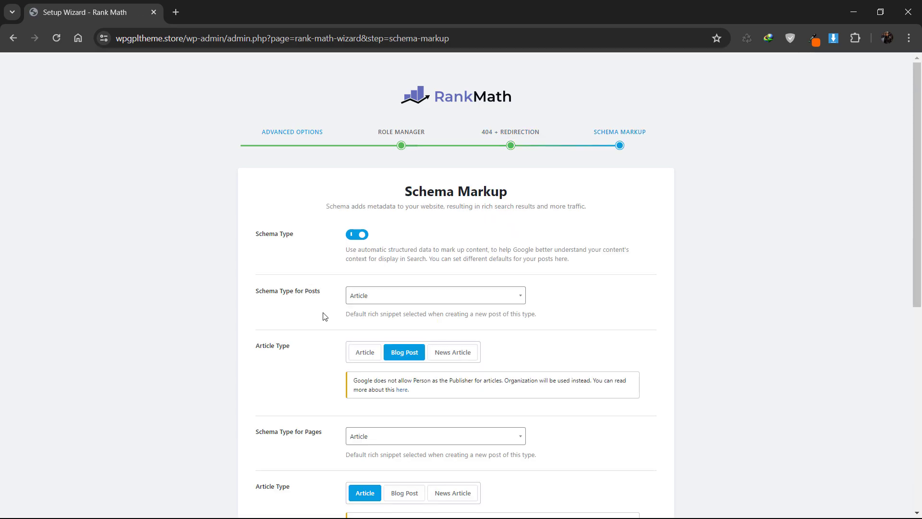
Keep Article as the schema type for posts, review the other schema types, and save the Schema Markup settings.
click(401, 302)
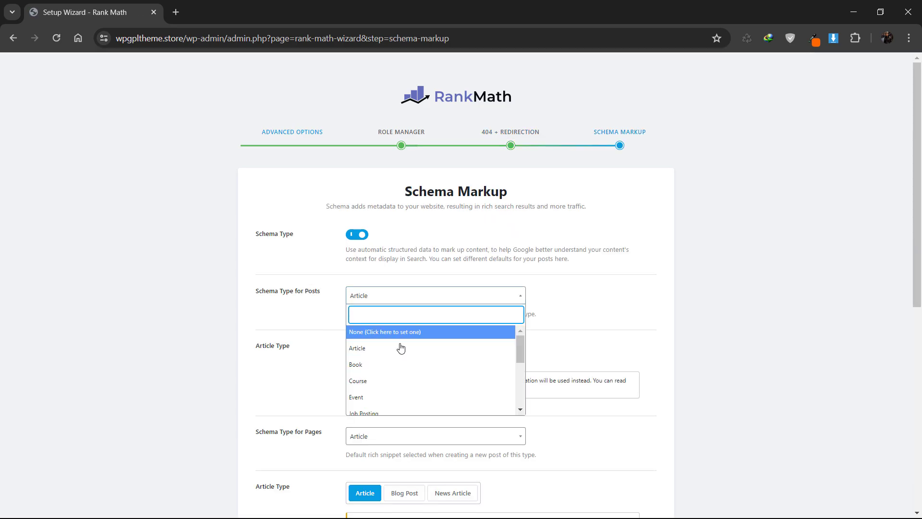
scroll(403, 356, down, 5)
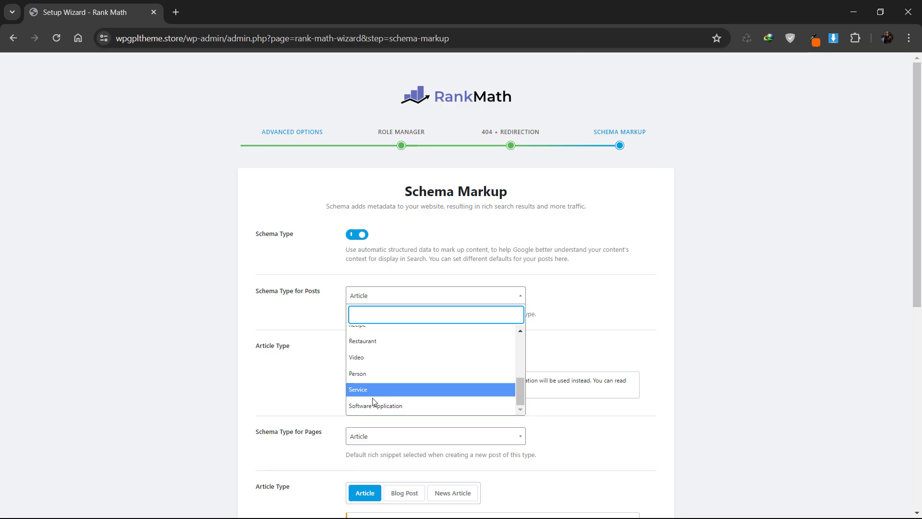
scroll(372, 394, up, 5)
click(376, 350)
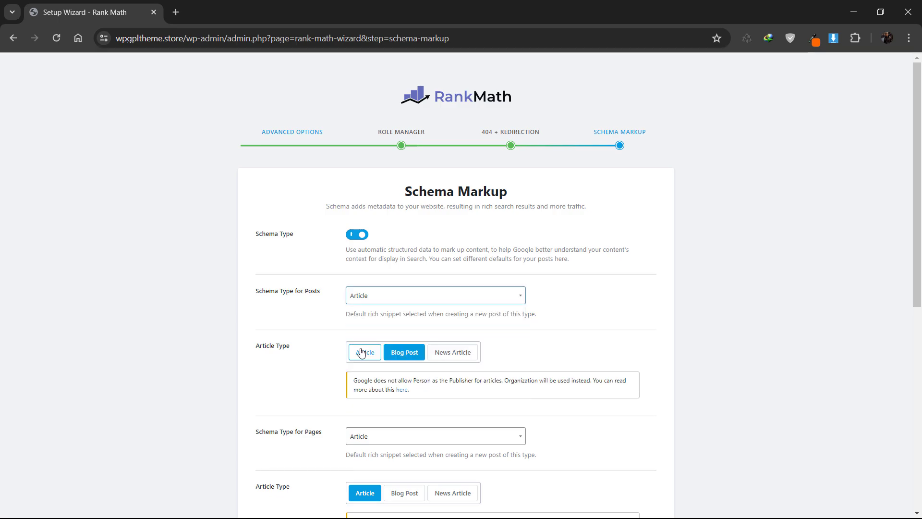
scroll(518, 332, down, 1)
scroll(518, 332, down, 2)
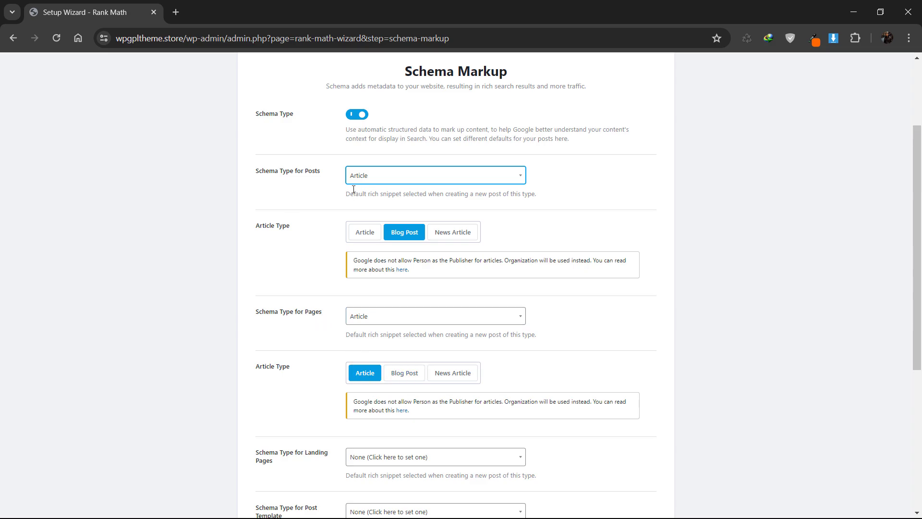
scroll(338, 362, down, 5)
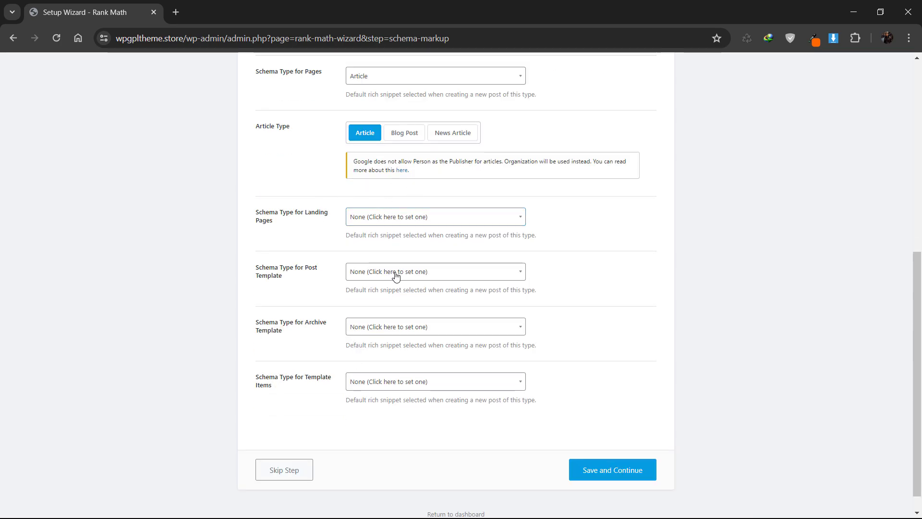
click(603, 465)
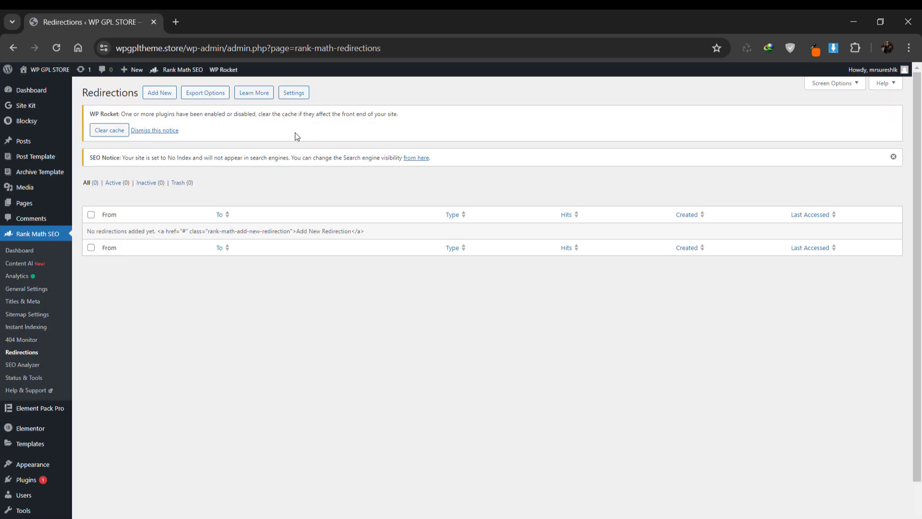
In Rank Math's redirection settings, set the fallback behavior to Redirect to Homepage, enable Auto Post Redirect, and save the changes.
click(293, 94)
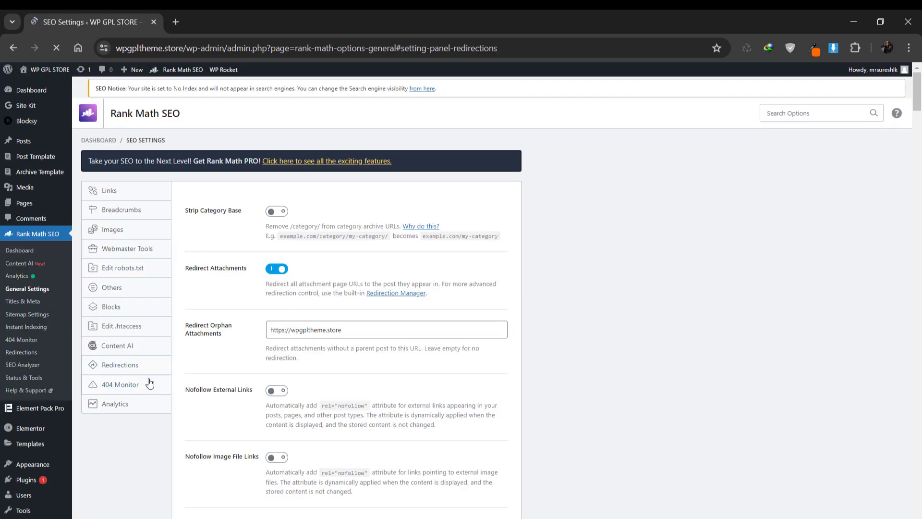
click(143, 366)
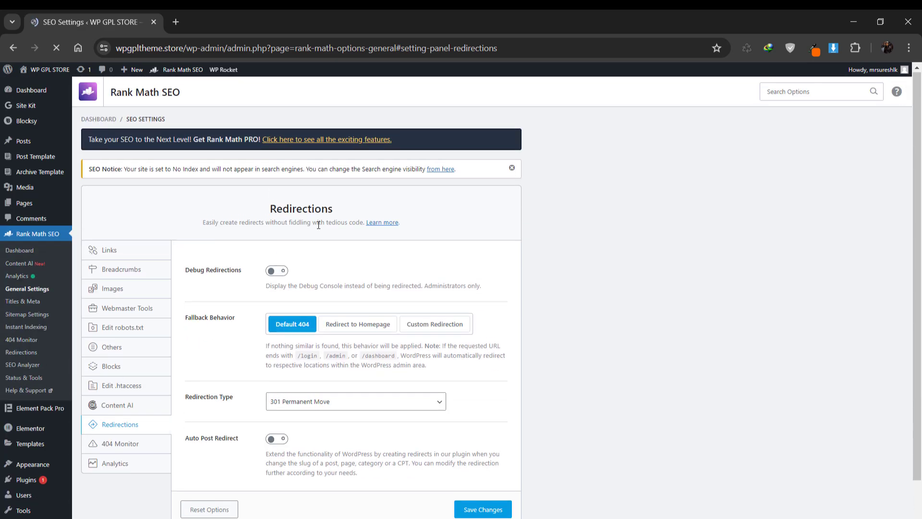
click(357, 324)
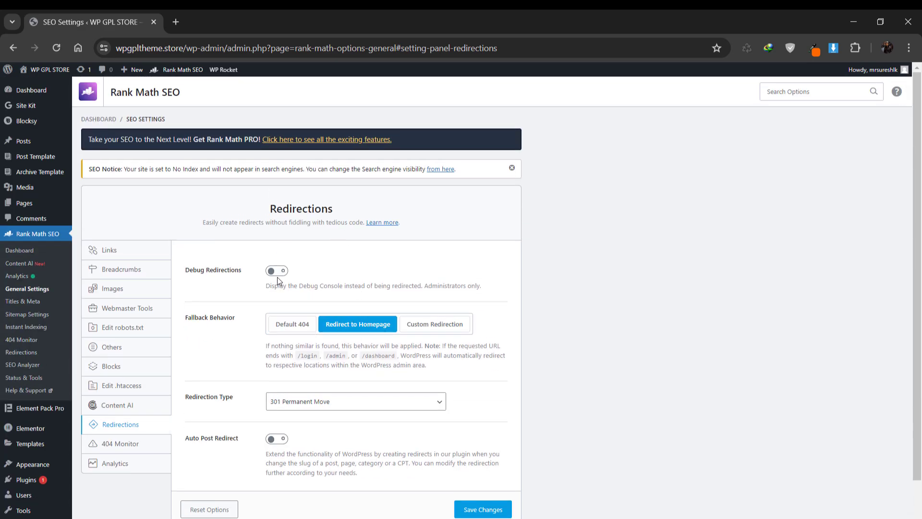
scroll(300, 360, down, 1)
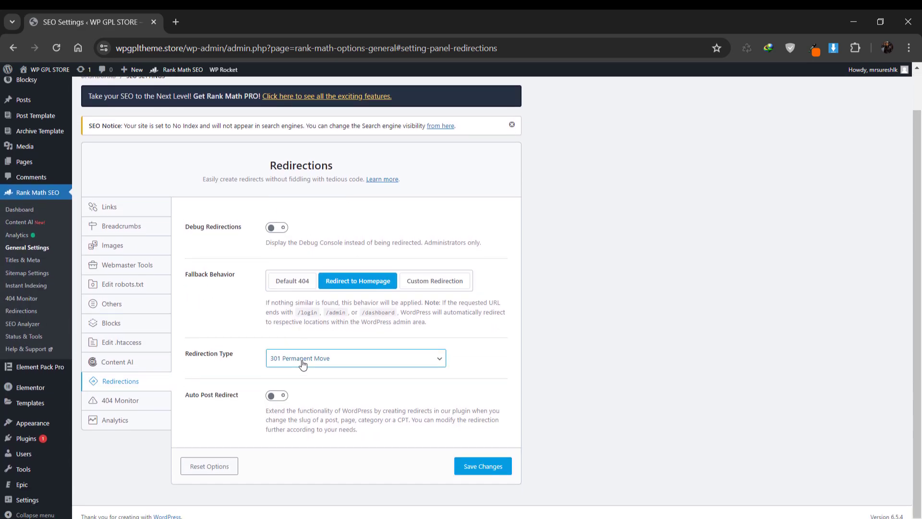
click(276, 395)
click(480, 466)
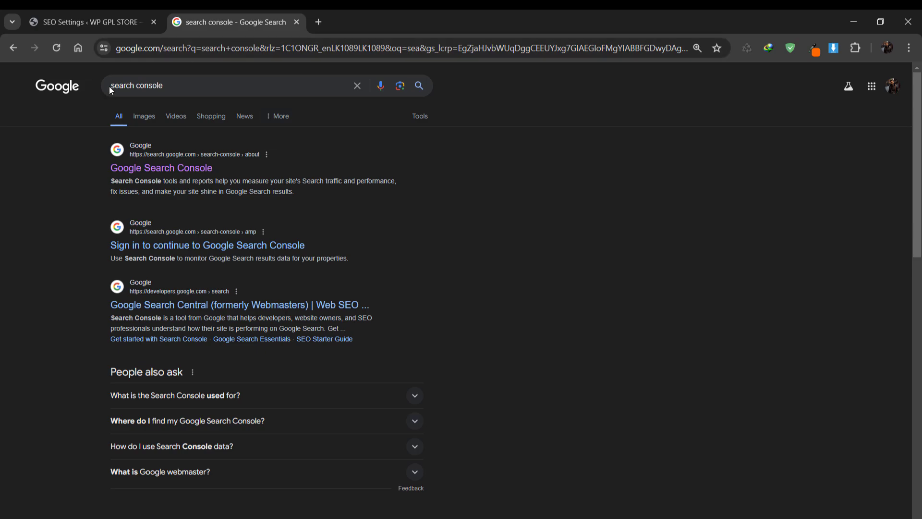
drag(114, 168, 202, 173)
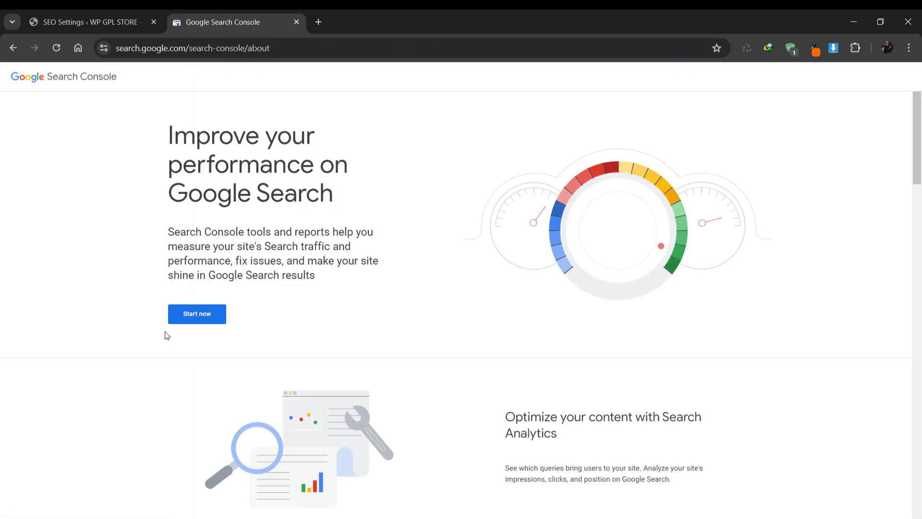
click(197, 315)
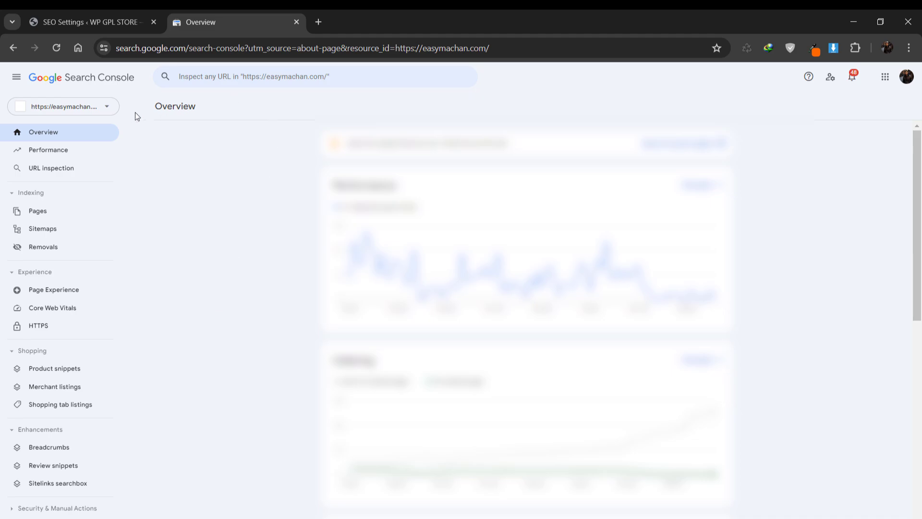
click(113, 108)
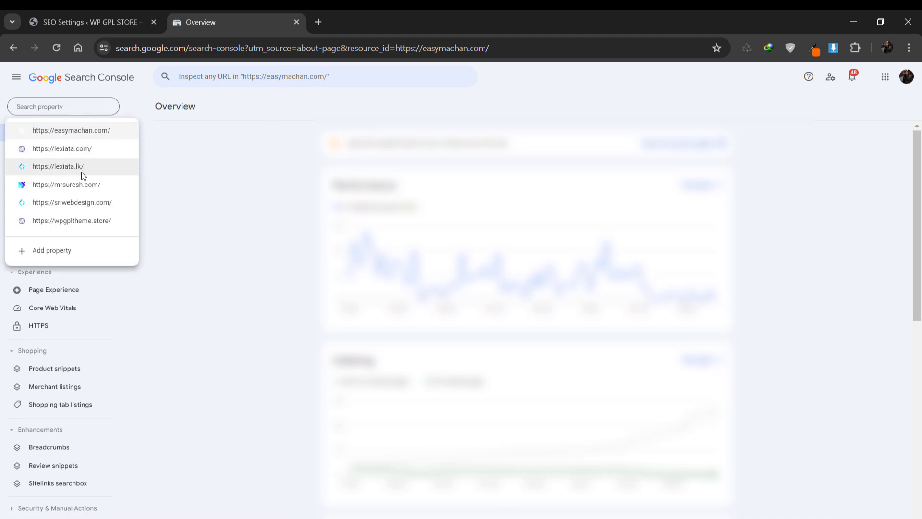
click(107, 223)
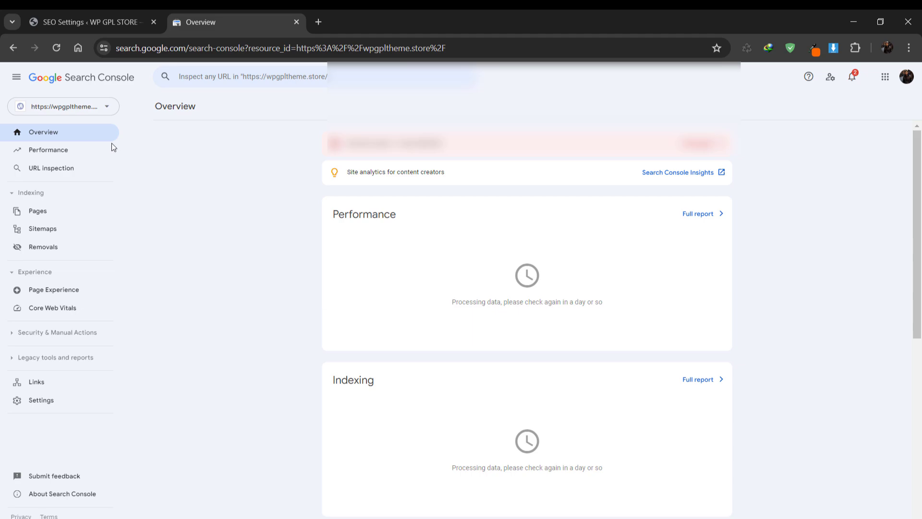
scroll(186, 283, down, 5)
scroll(139, 280, up, 5)
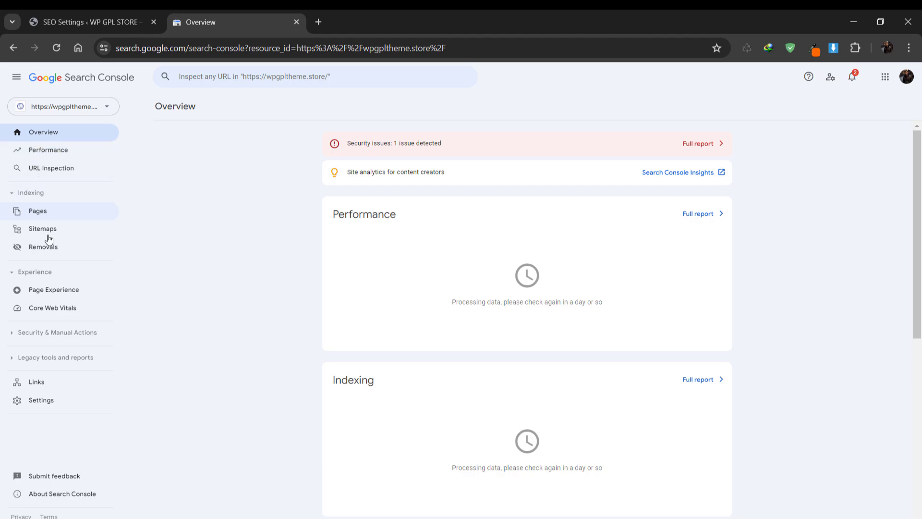
click(39, 401)
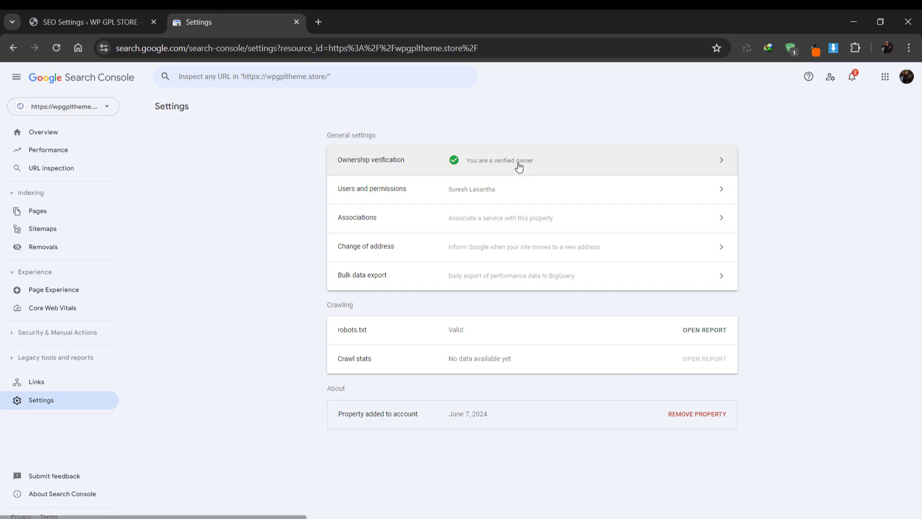
click(725, 167)
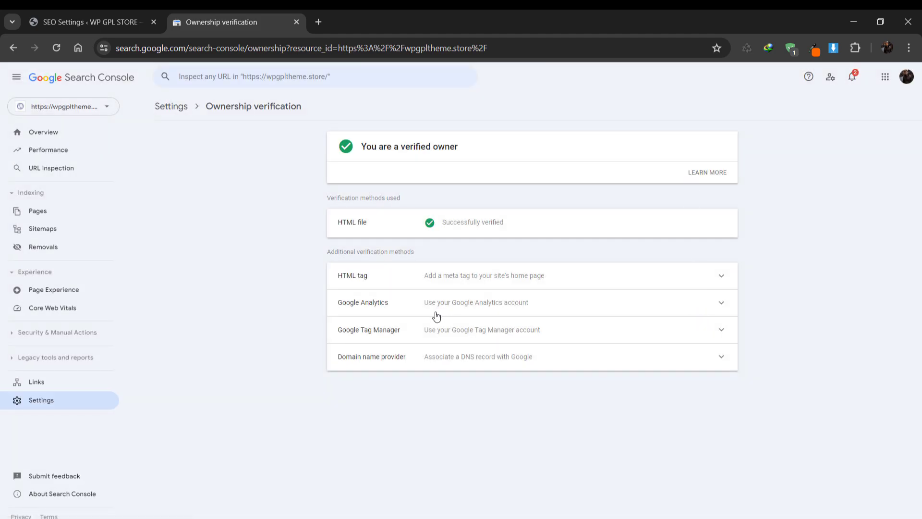
Try to verify ownership of the property with the Google Analytics method.
click(721, 306)
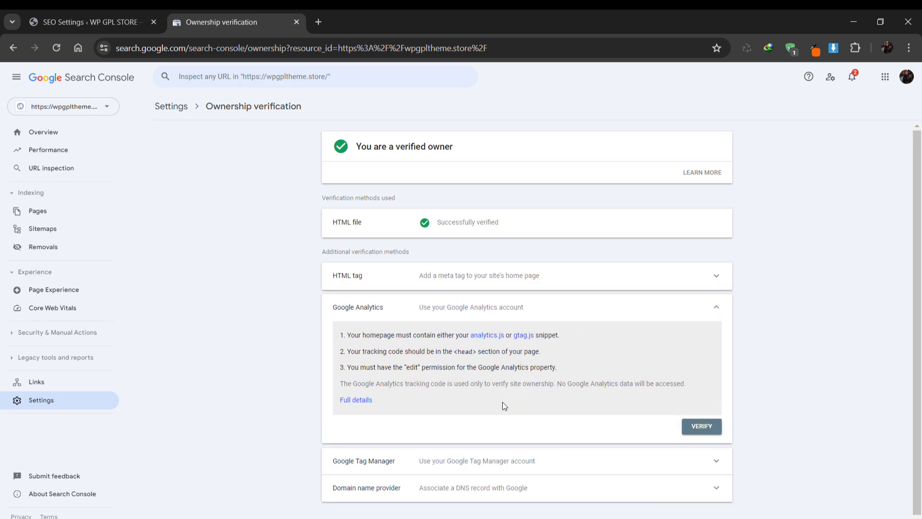
click(706, 428)
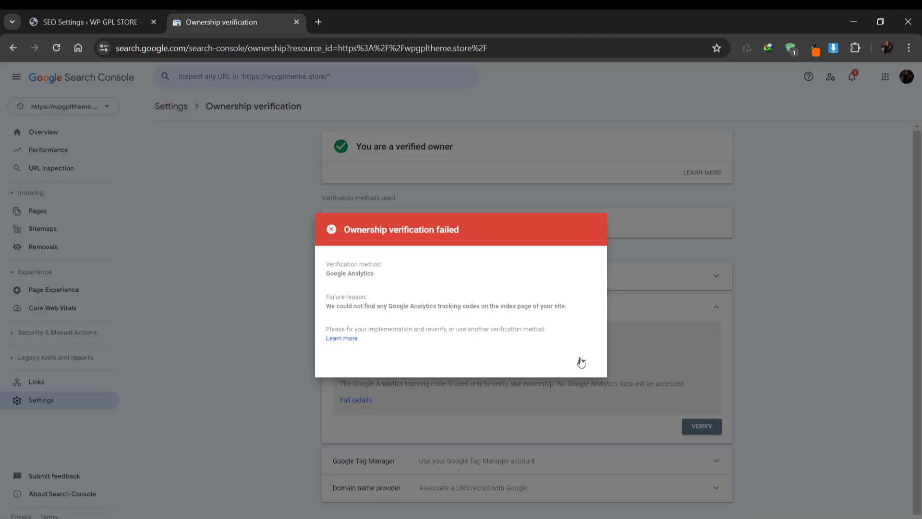
click(581, 363)
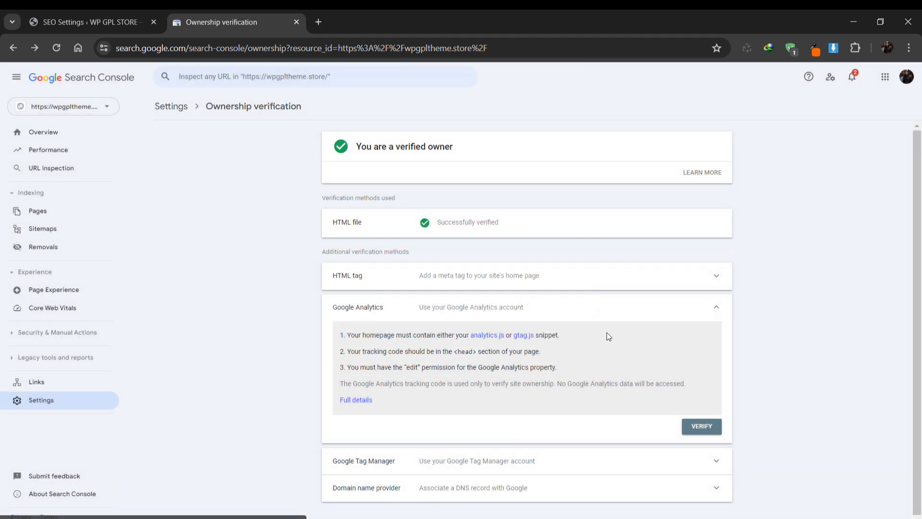
click(721, 304)
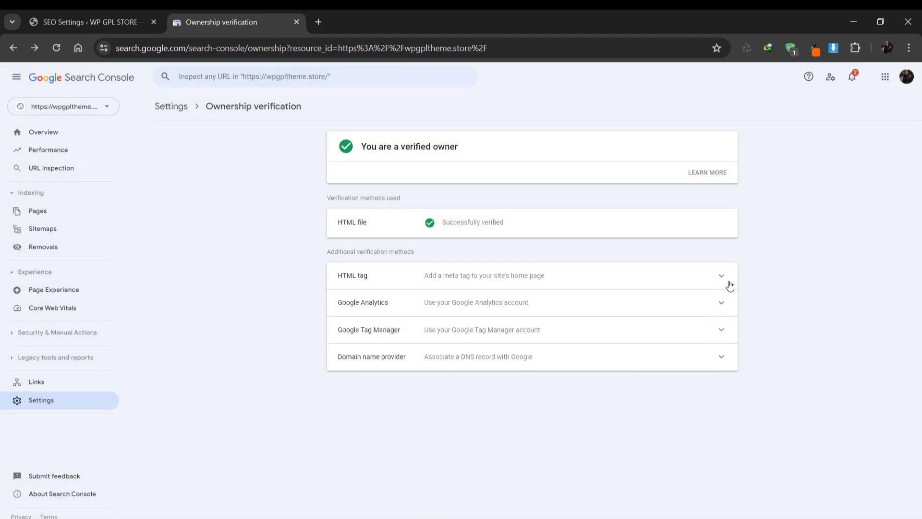
Copy the HTML tag verification code and paste it into the Google Search Console field of Rank Math's Webmaster Tools settings.
click(720, 277)
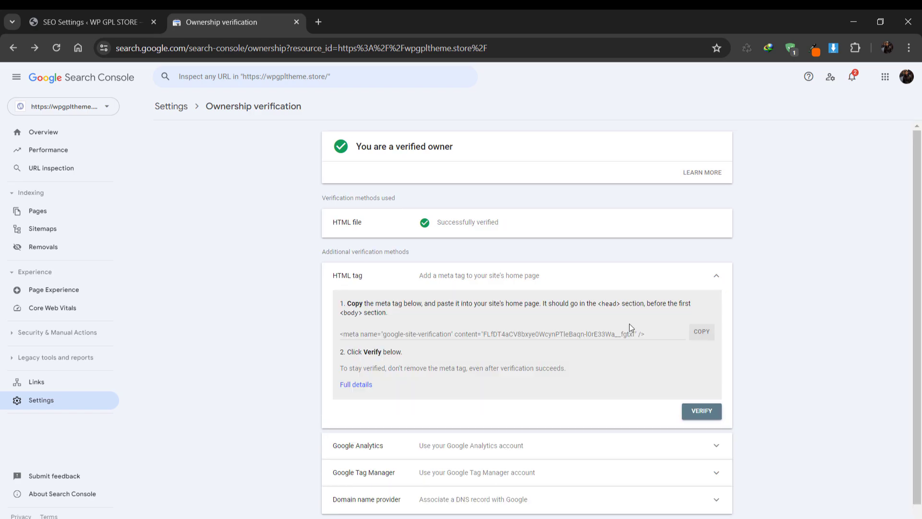
click(696, 331)
click(113, 21)
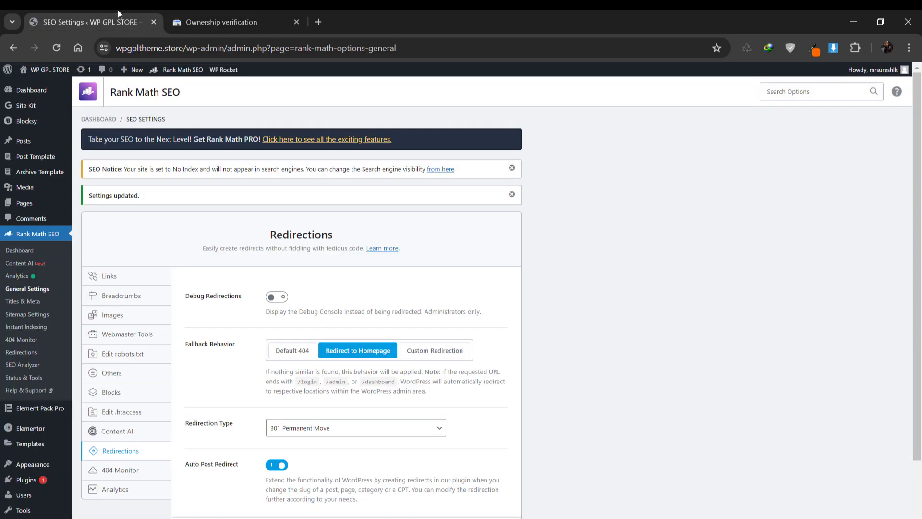
click(129, 339)
click(399, 303)
key(ctrl+v)
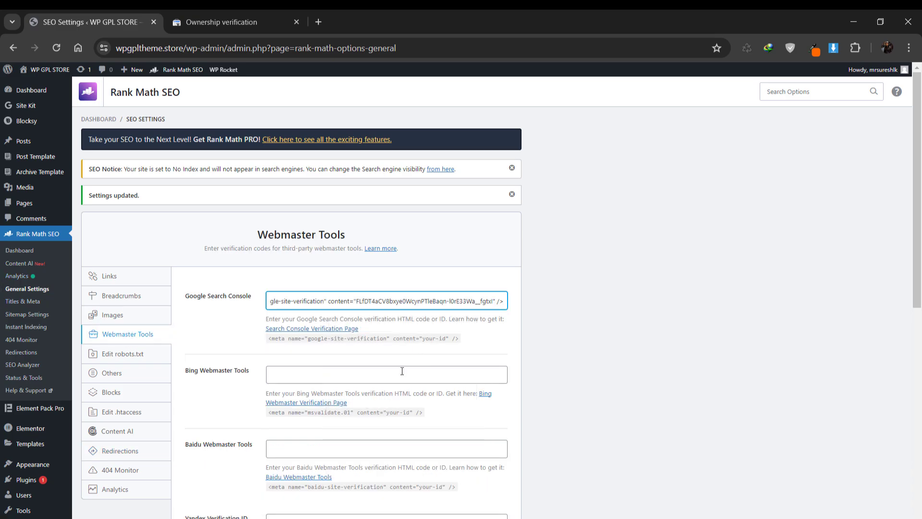
Save the Webmaster Tools settings, and verify the site's ownership in Search Console using the HTML tag method.
scroll(351, 407, down, 4)
scroll(351, 407, down, 5)
click(465, 466)
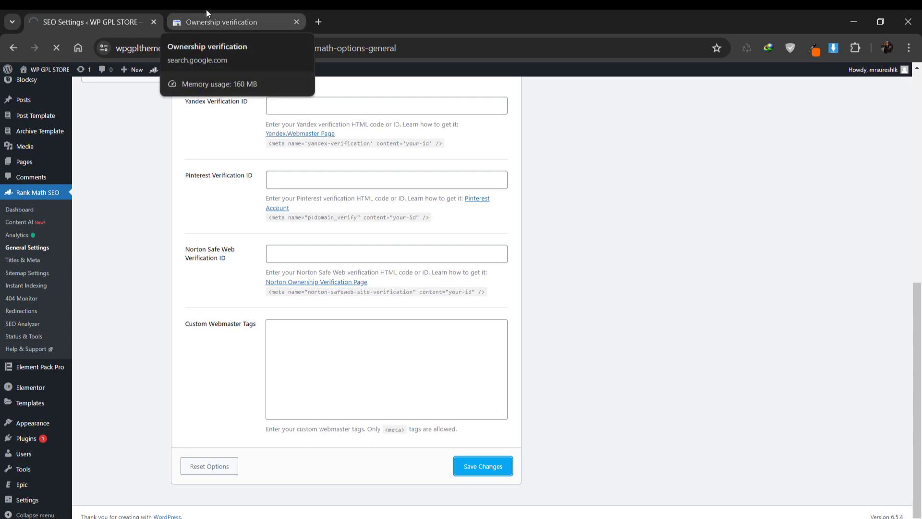
scroll(471, 380, up, 4)
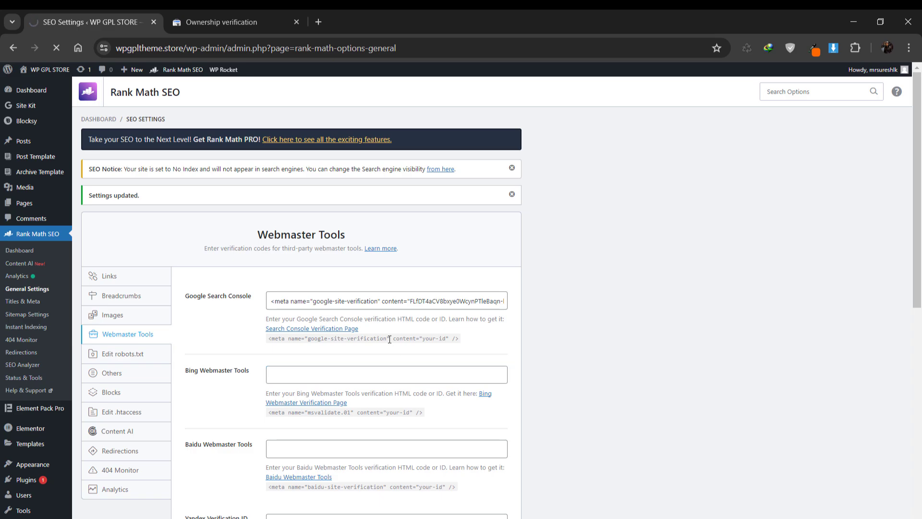
scroll(390, 339, down, 8)
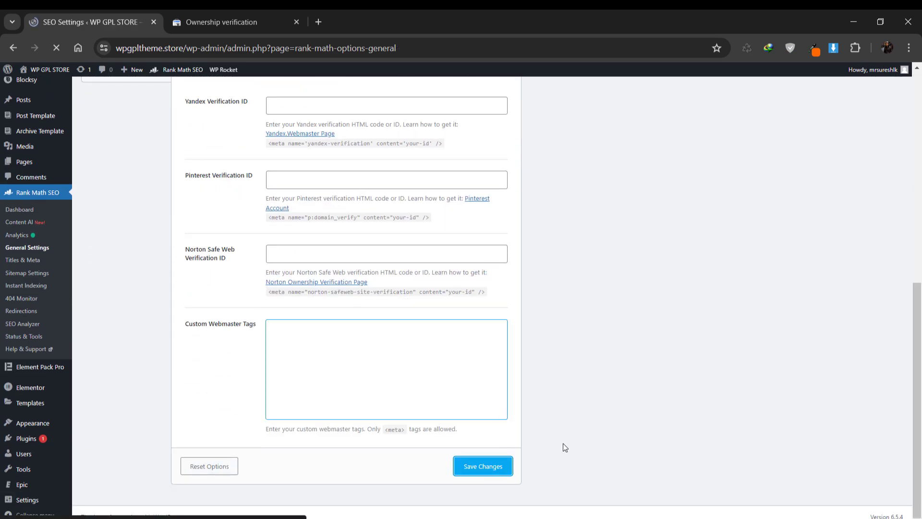
click(240, 21)
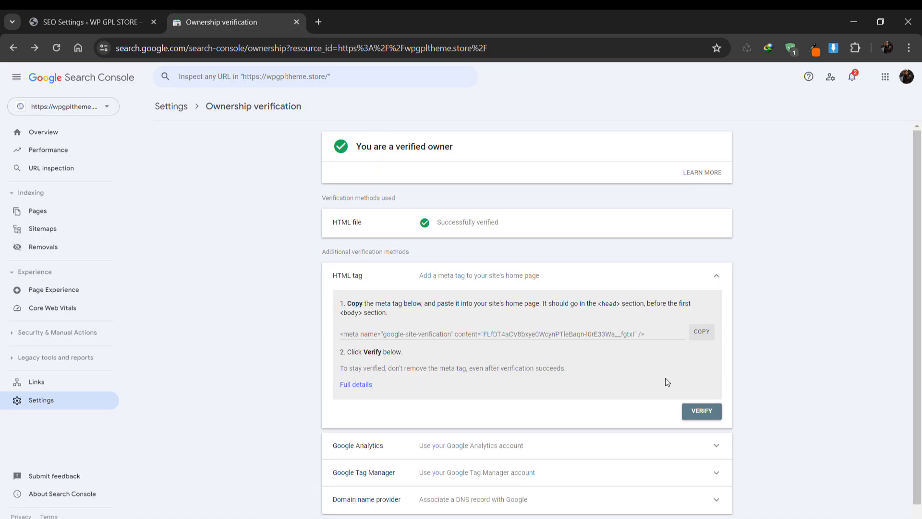
click(705, 412)
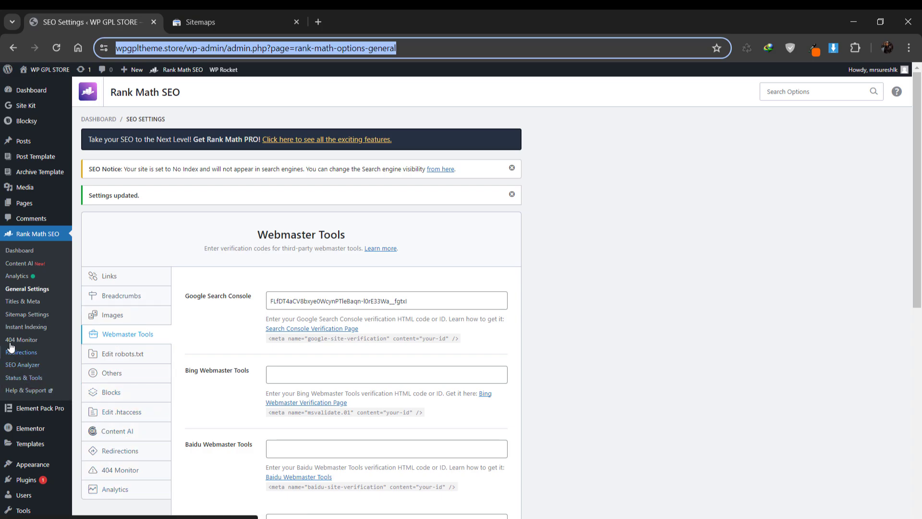
Open the sitemap index from Rank Math's Sitemap Settings and copy the sitemap_index.xml part of its URL.
click(25, 316)
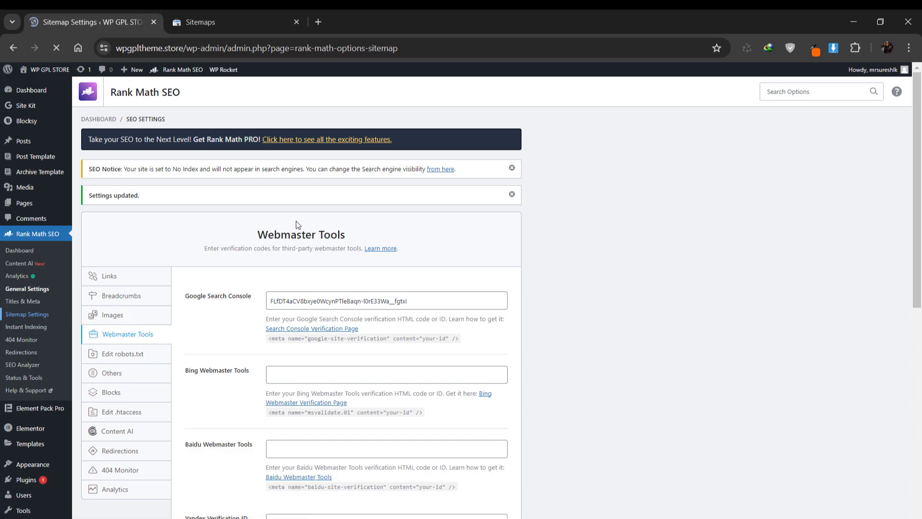
scroll(330, 282, down, 3)
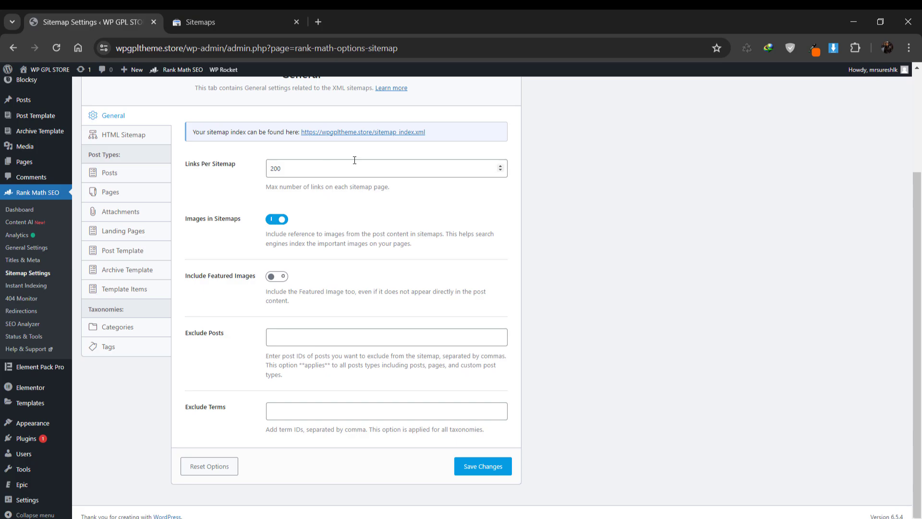
click(401, 132)
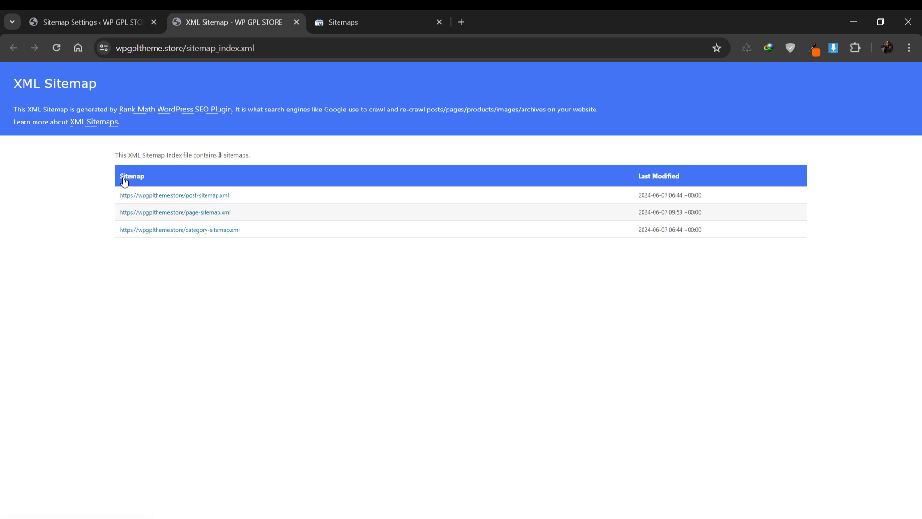
click(220, 55)
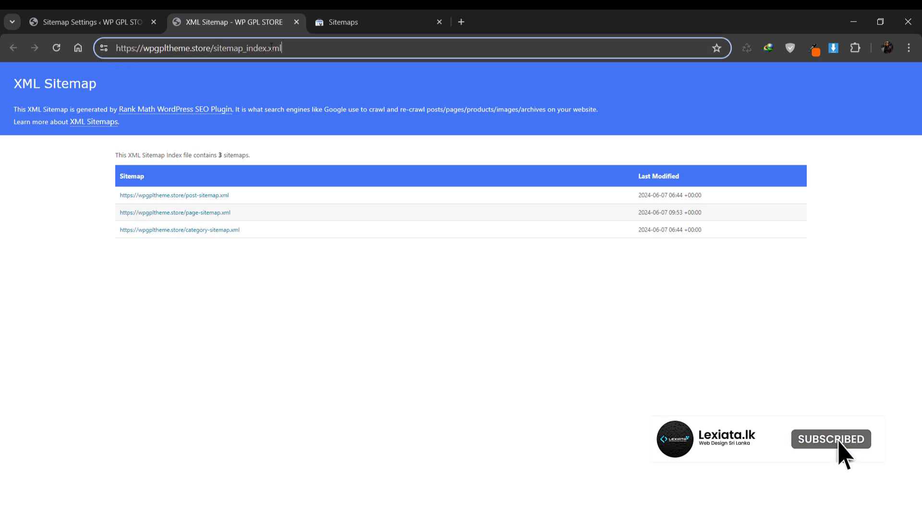
drag(214, 49, 283, 49)
Submit sitemap_index.xml as a new sitemap for the property in Google Search Console.
click(351, 19)
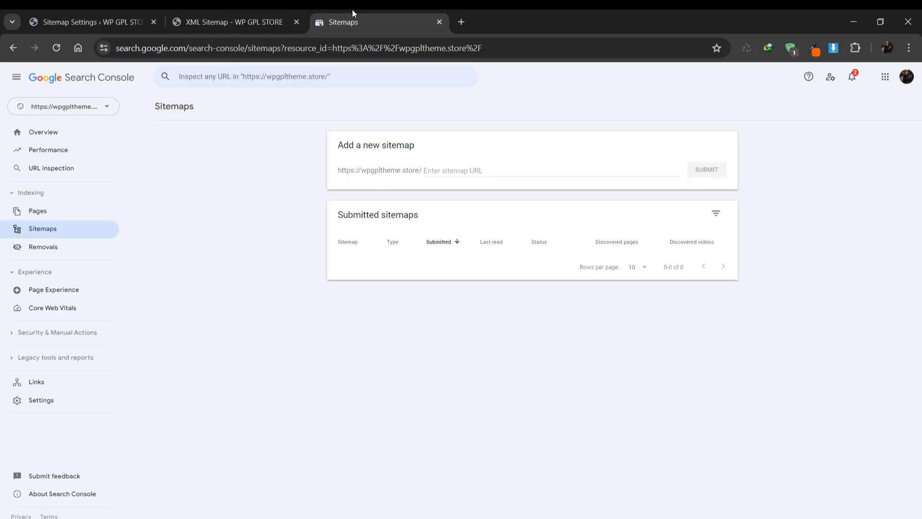
click(472, 173)
key(ctrl+v)
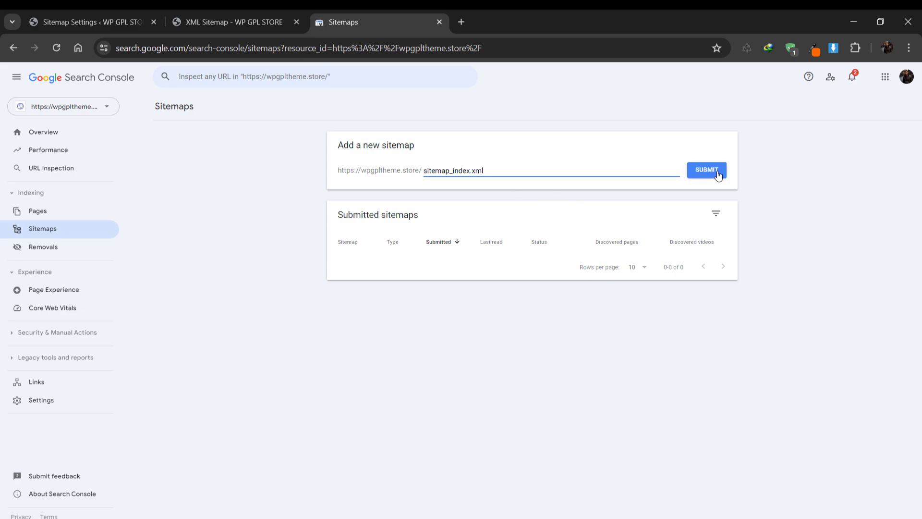
click(707, 170)
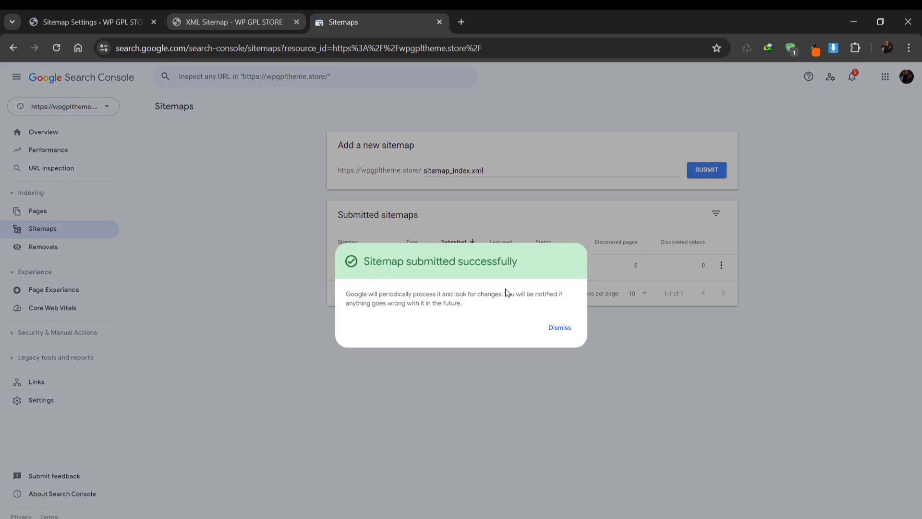
click(558, 327)
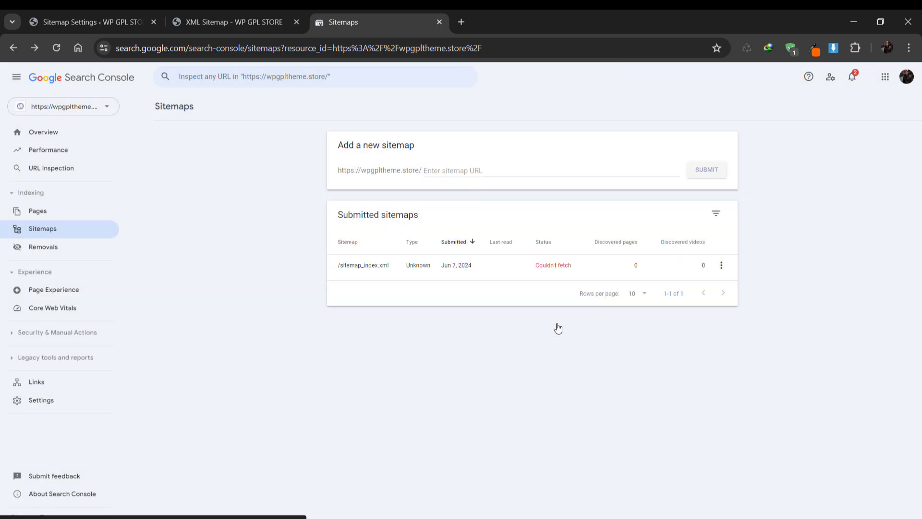
Copy the post and page sitemap names from the XML sitemap index, and submit post-sitemap.xml and page-sitemap.xml in Search Console.
click(94, 20)
click(231, 22)
double_click(223, 47)
click(138, 214)
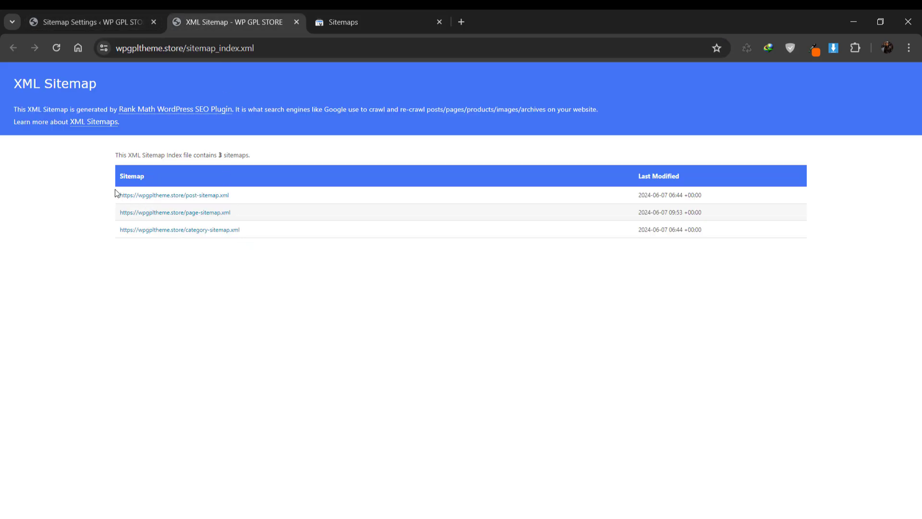
drag(115, 192, 253, 187)
drag(192, 194, 319, 17)
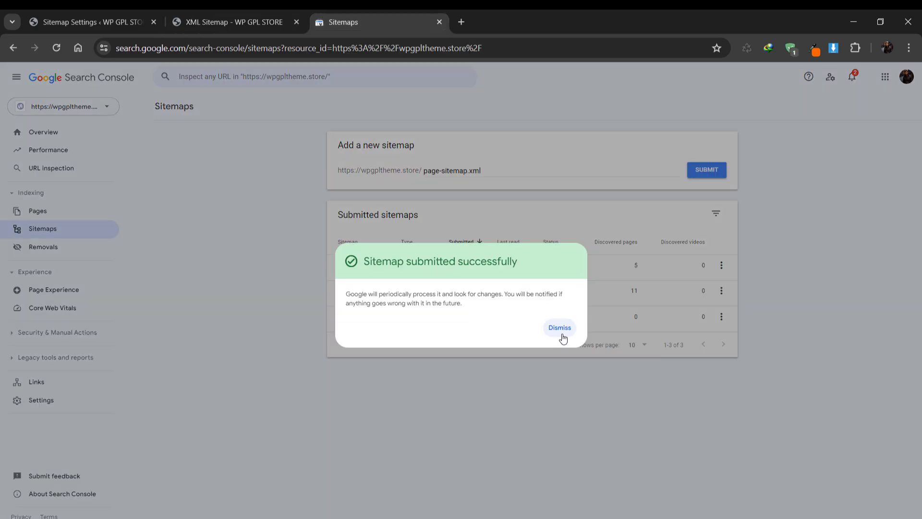
click(560, 328)
Submit category-sitemap.xml as a new sitemap in Search Console.
text(category-sitemap.xml)
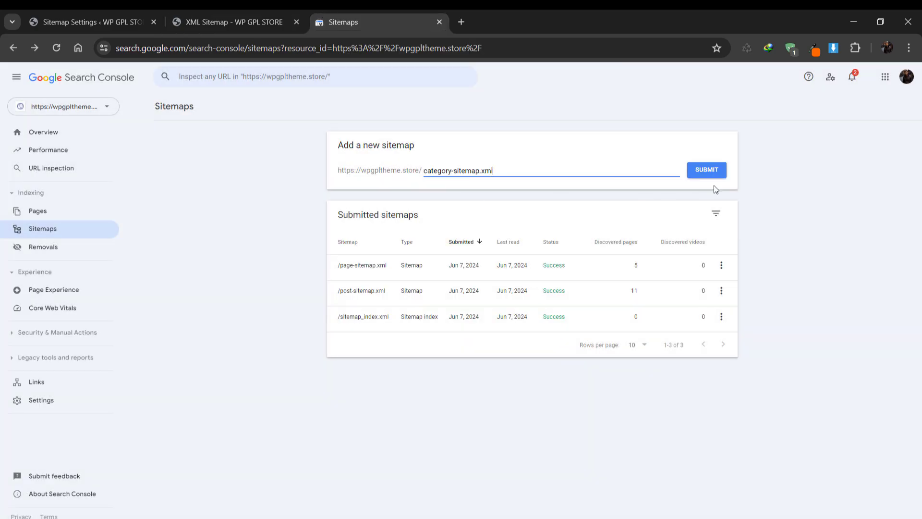
click(712, 172)
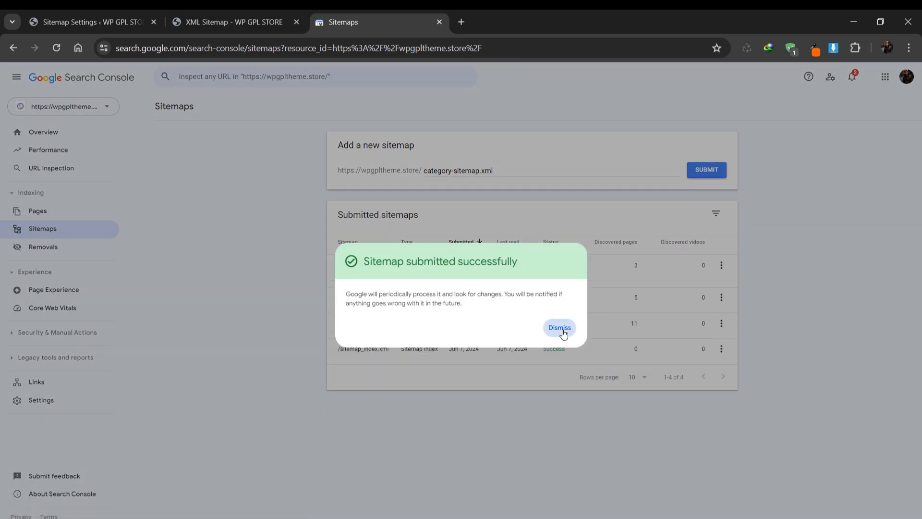
click(563, 331)
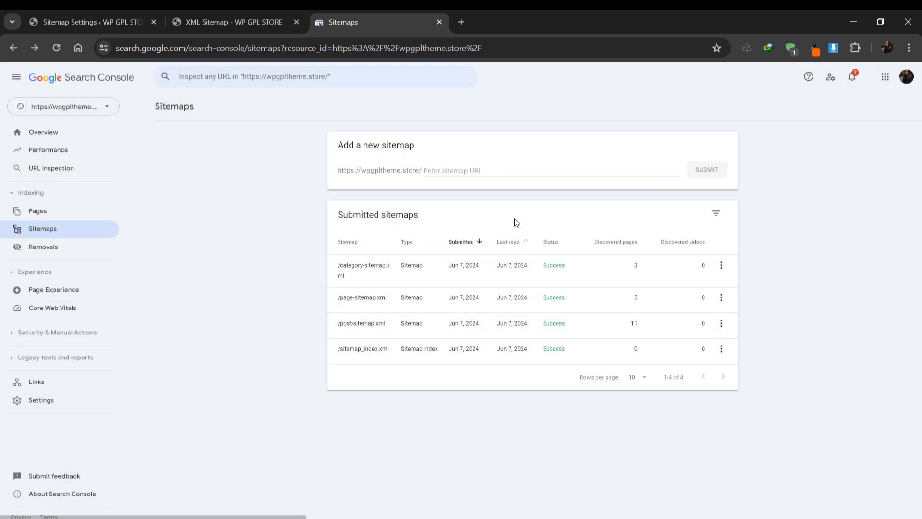
Submit sitemap.xml as another new sitemap in Search Console.
click(492, 171)
text(sitemap.xml)
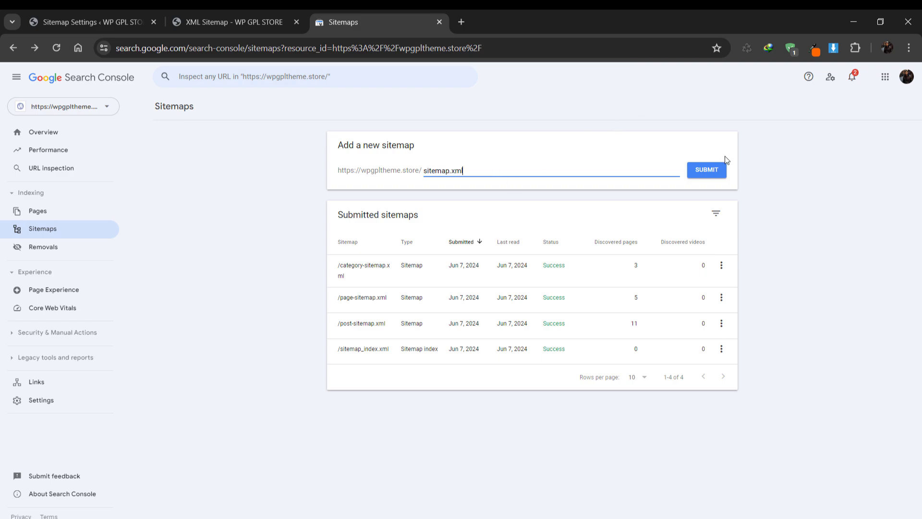
click(708, 170)
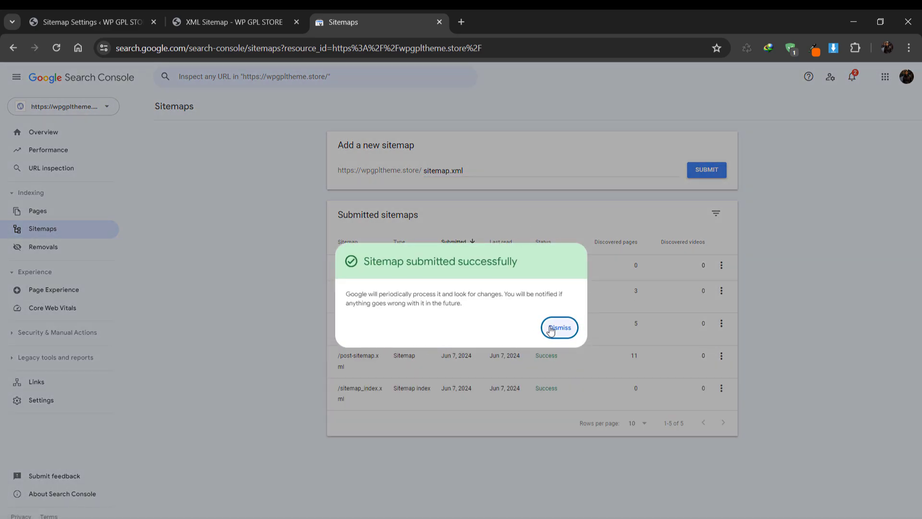
click(551, 330)
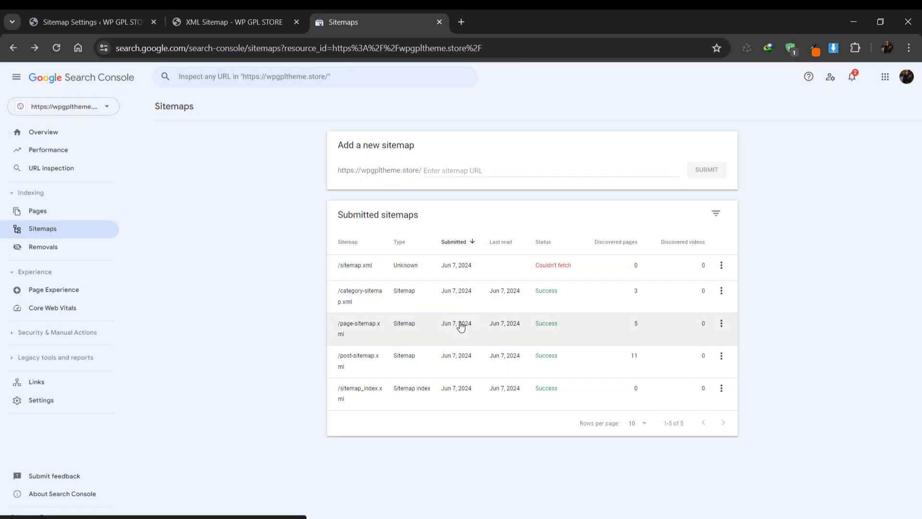
Refresh the submitted sitemaps, examine the error details of /sitemap.xml, and return to the sitemap list.
click(57, 48)
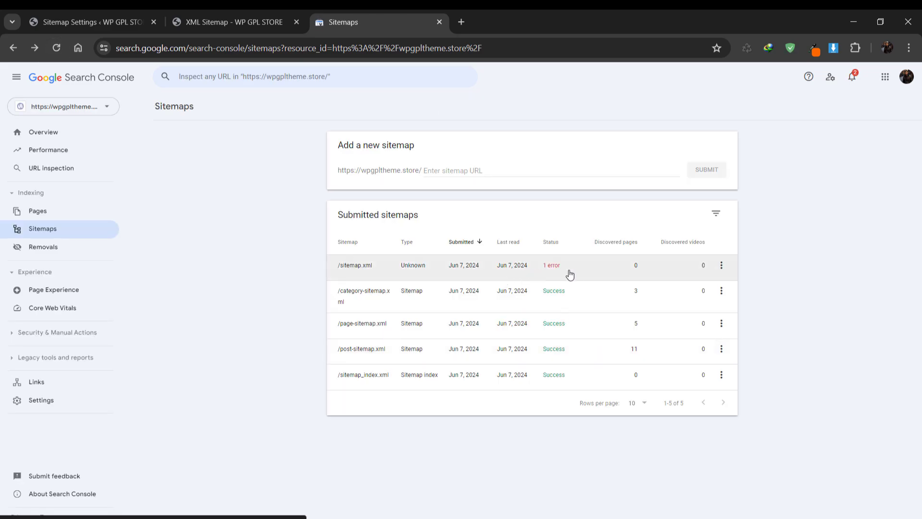
click(721, 267)
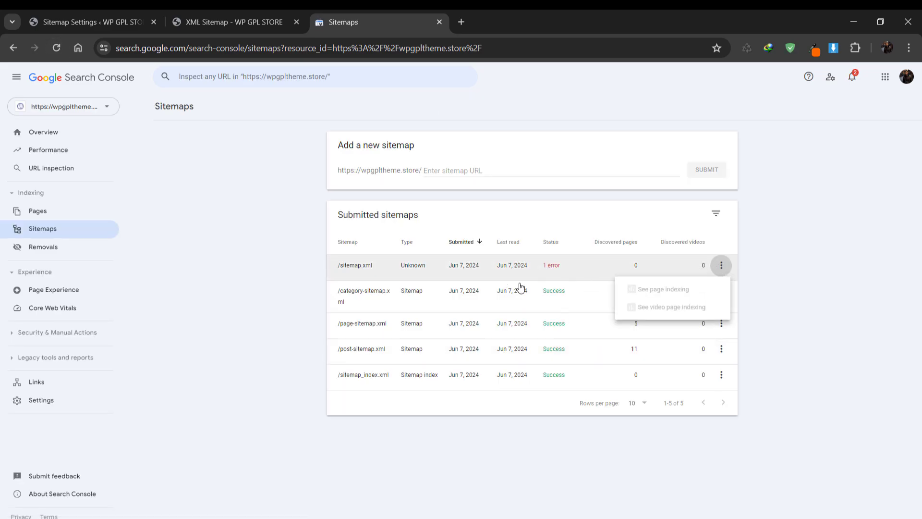
click(250, 299)
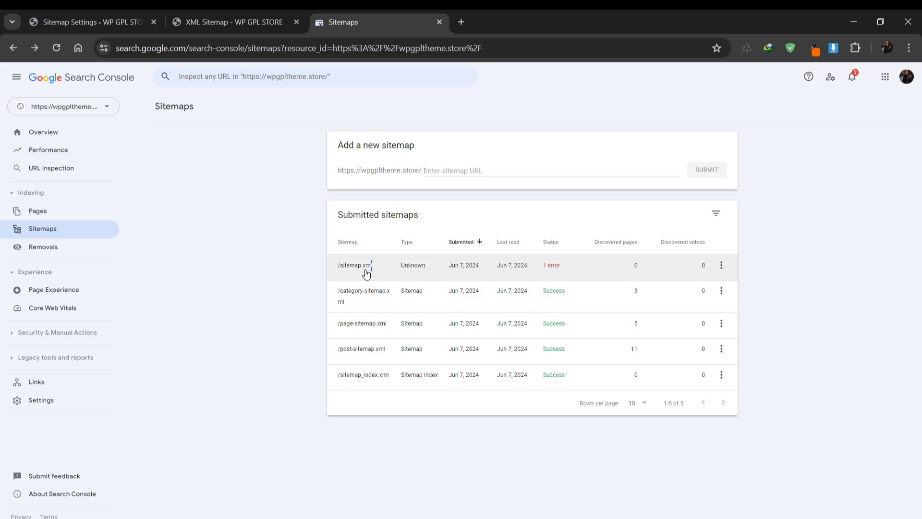
drag(368, 270, 341, 273)
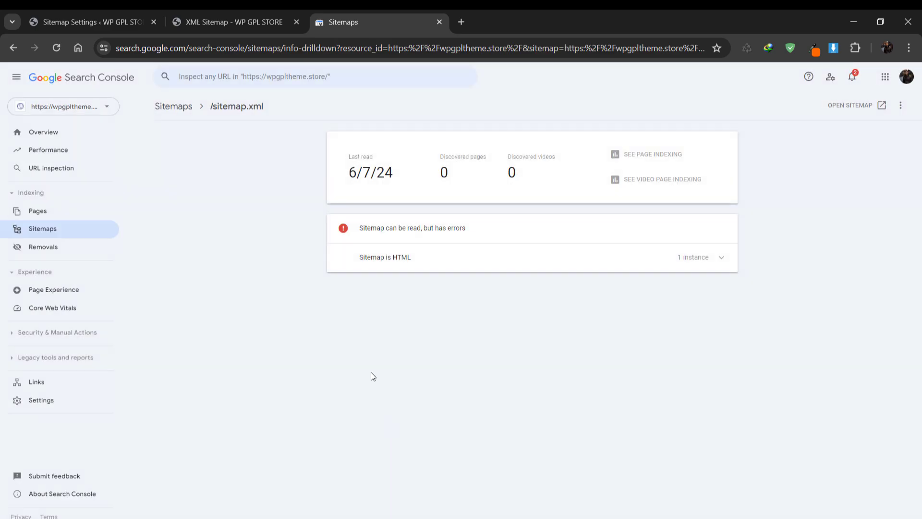
click(721, 258)
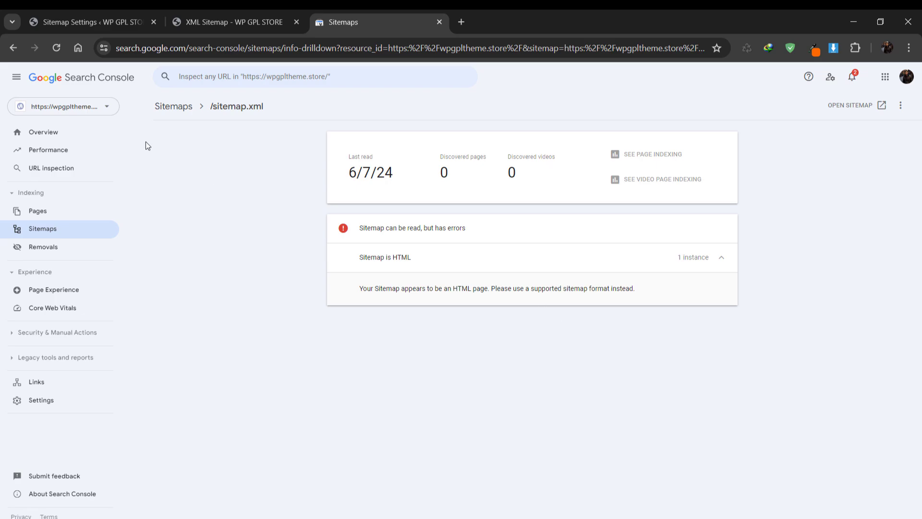
click(13, 47)
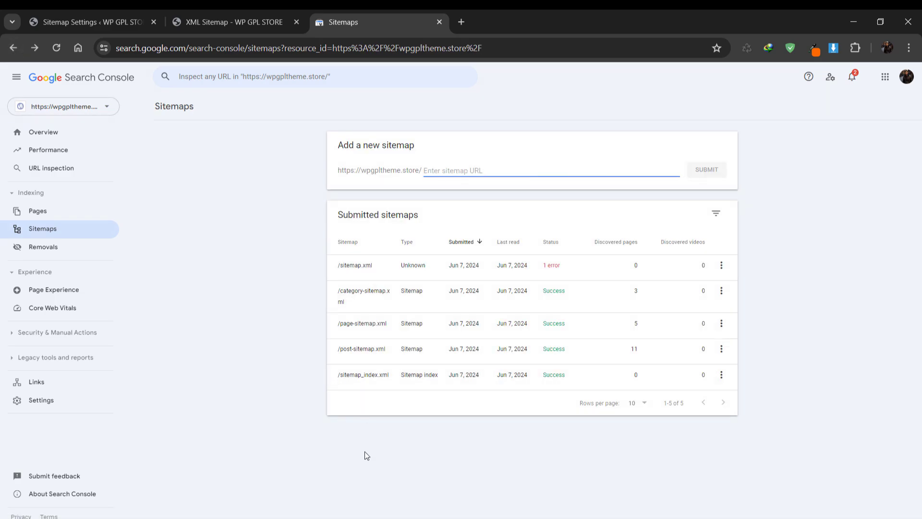
Examine the processing details and child sitemaps of /sitemap_index.xml, and return to the ownership verification page.
mouse_move(329, 391)
mouse_down()
mouse_move(336, 235)
mouse_move(367, 391)
mouse_move(383, 380)
mouse_move(333, 376)
mouse_up()
click(362, 391)
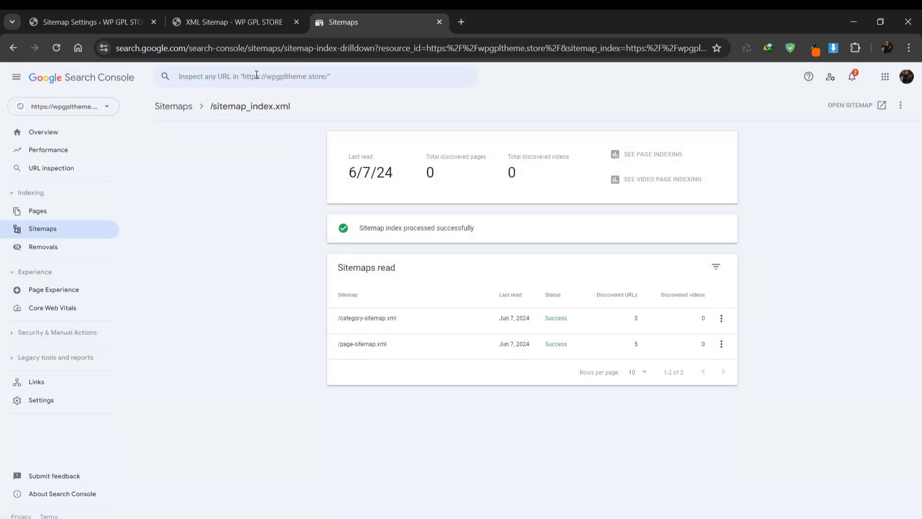
click(270, 11)
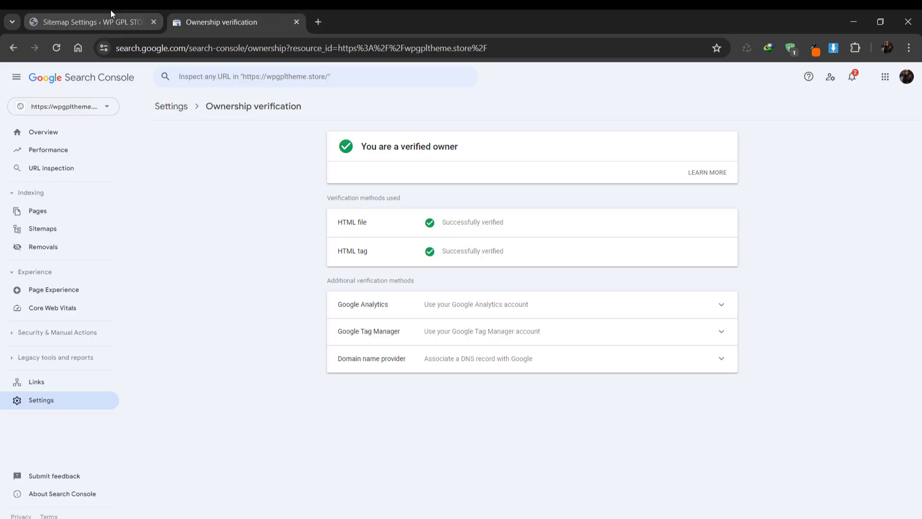
Turn on Include Featured Images in Rank Math's general Sitemap Settings and save the changes.
click(110, 10)
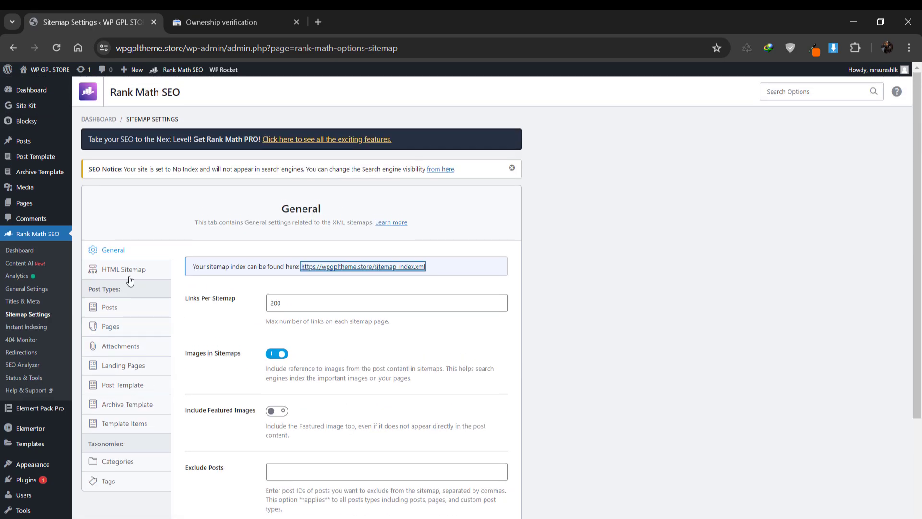
click(512, 168)
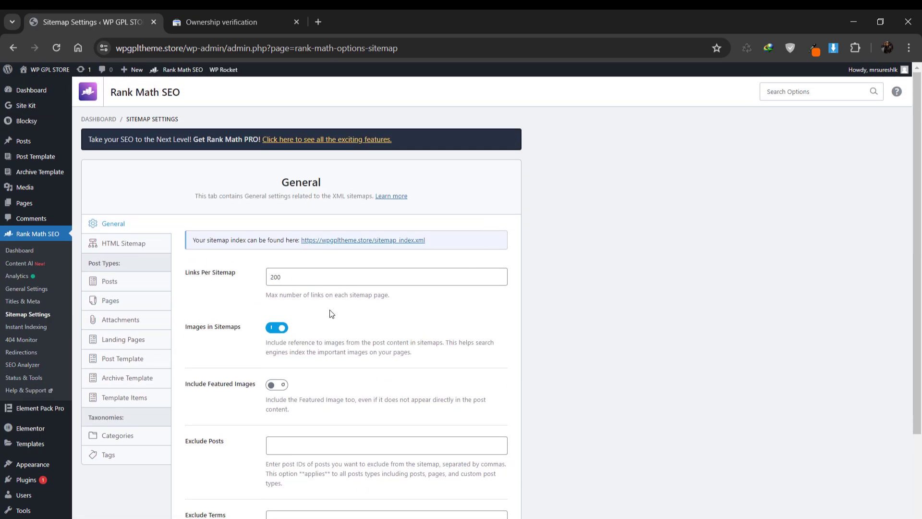
scroll(331, 314, down, 3)
scroll(465, 270, up, 3)
click(276, 384)
scroll(241, 266, down, 2)
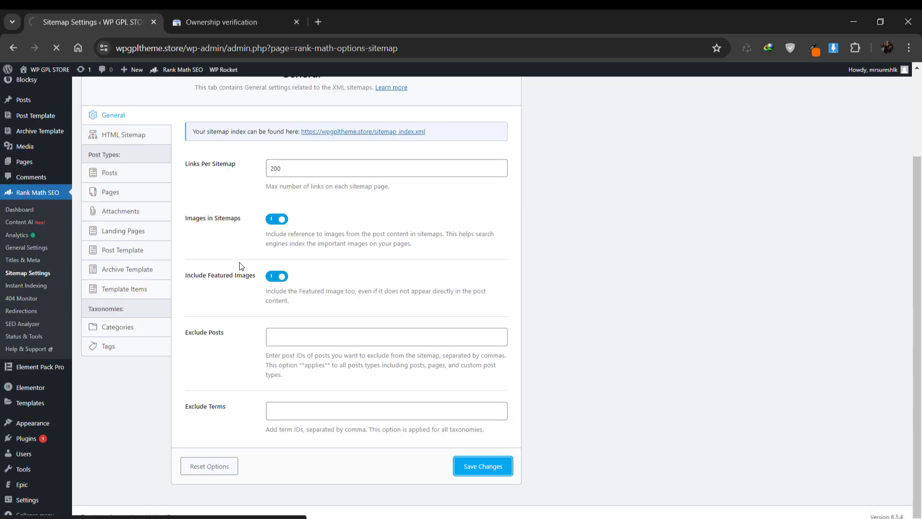
scroll(347, 456, up, 2)
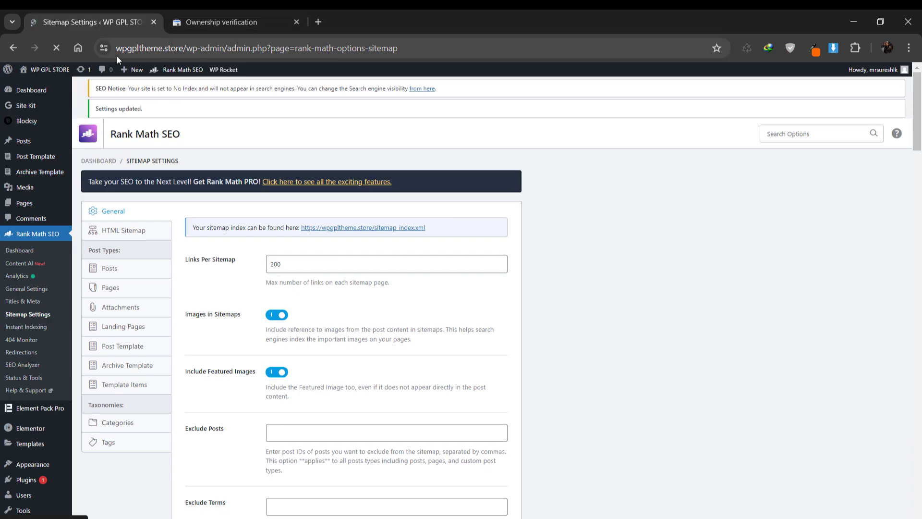
Review the additional ownership verification methods for the property in Search Console.
click(198, 11)
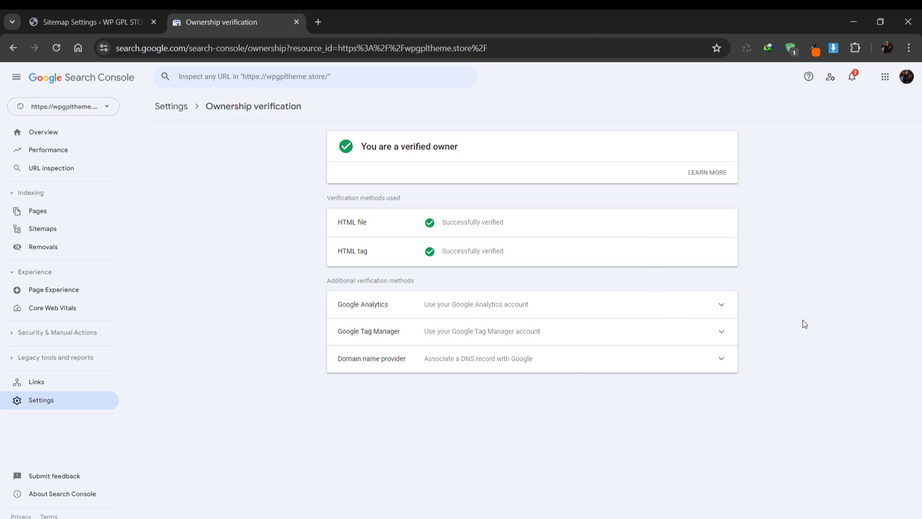
click(93, 14)
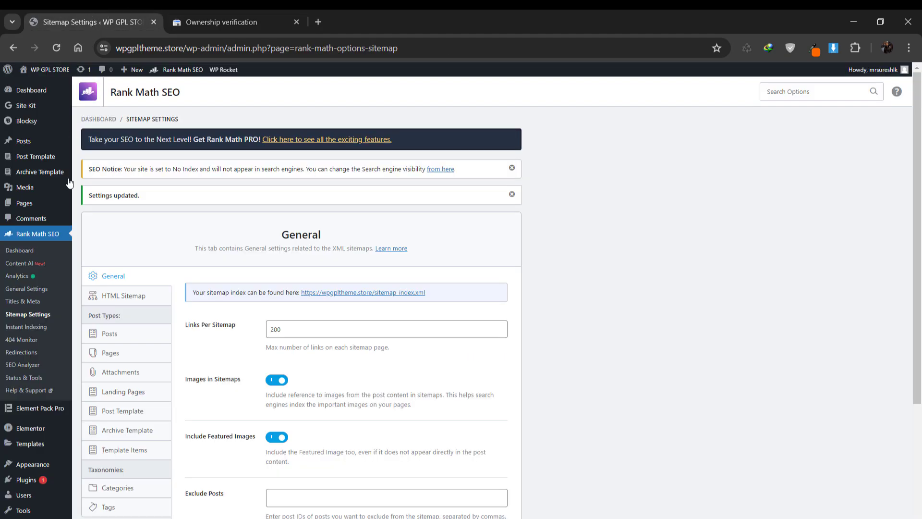
click(229, 15)
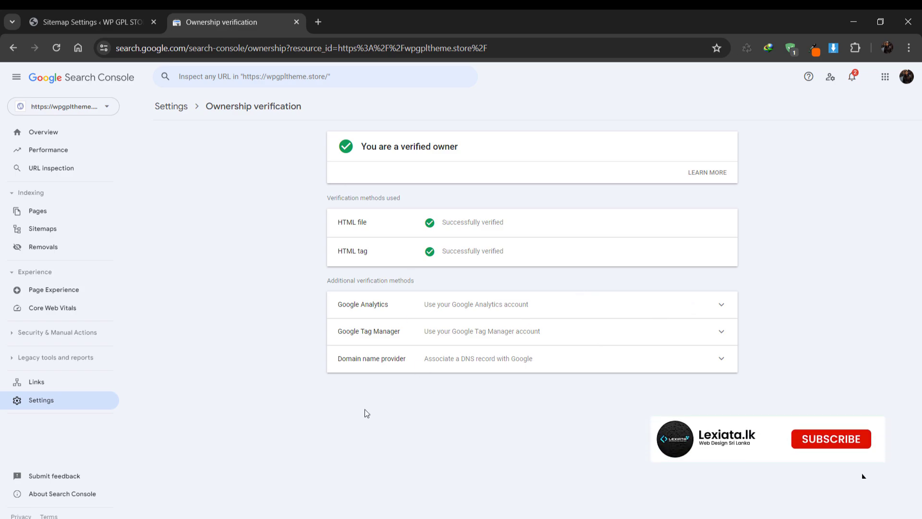
drag(366, 358, 410, 425)
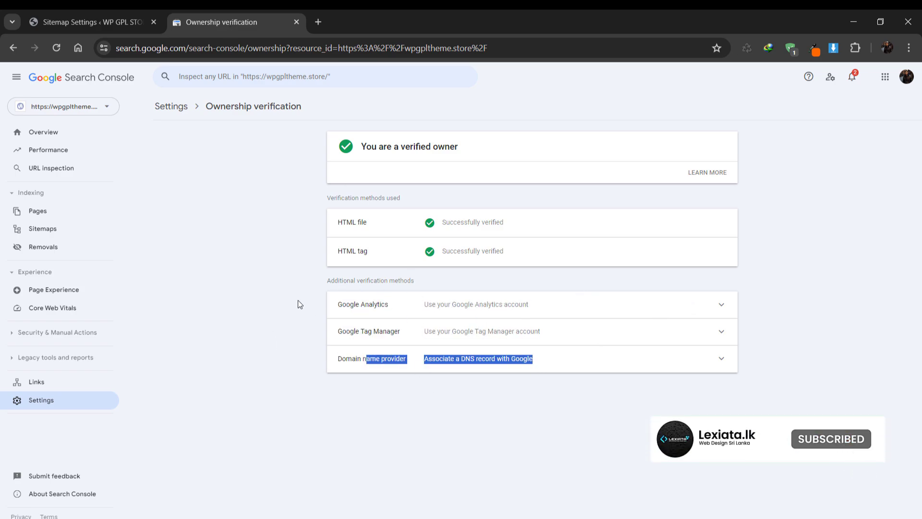
drag(303, 303, 561, 377)
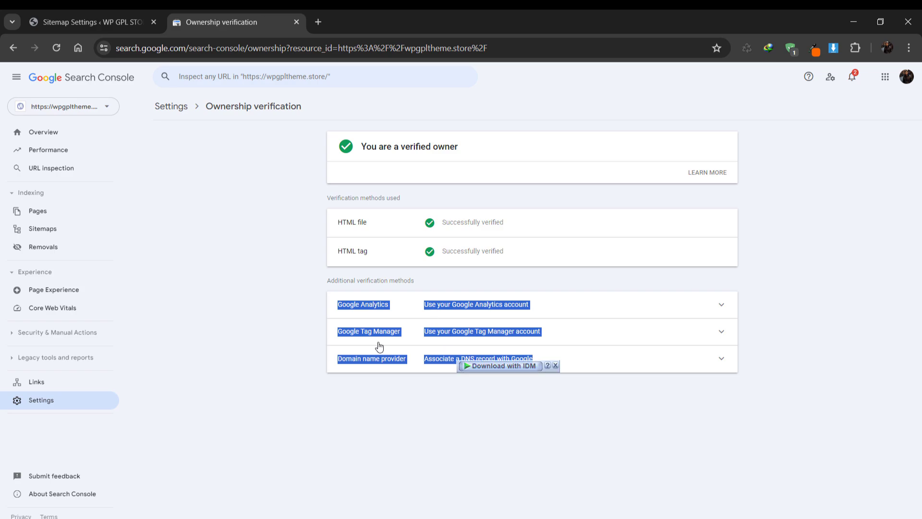
click(557, 366)
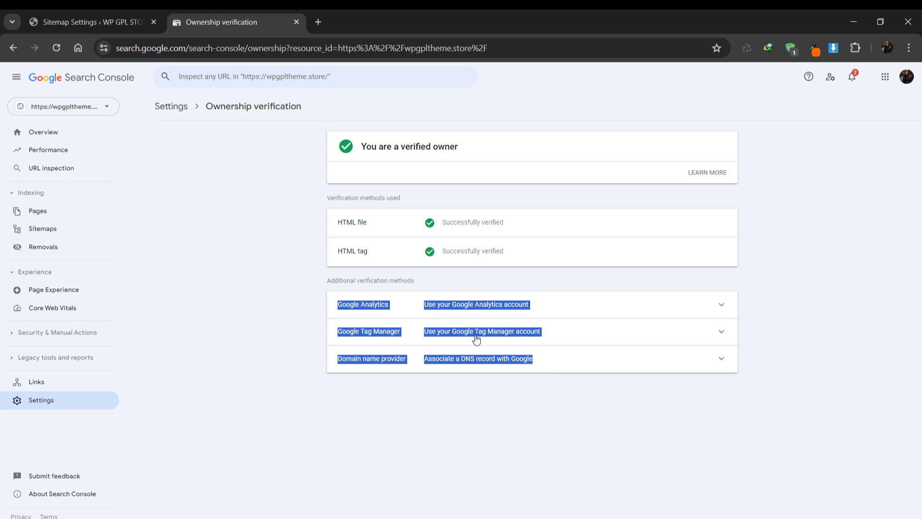
click(538, 417)
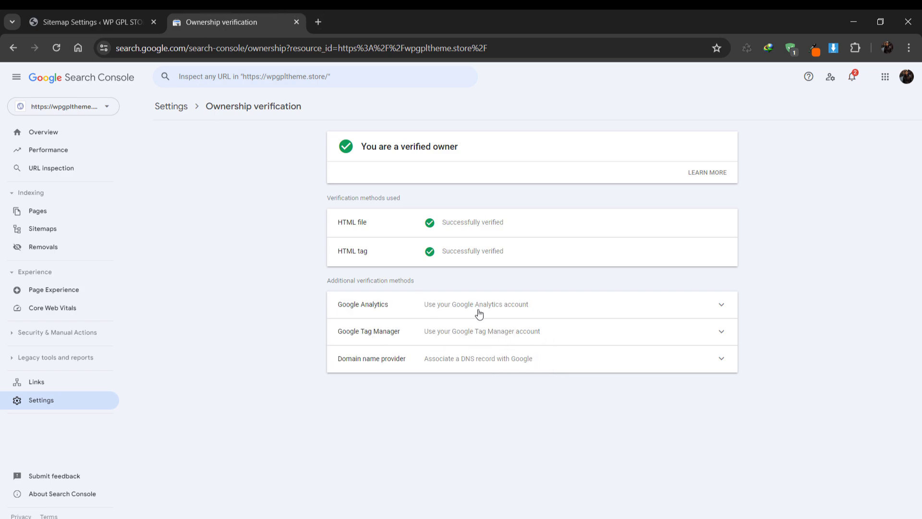